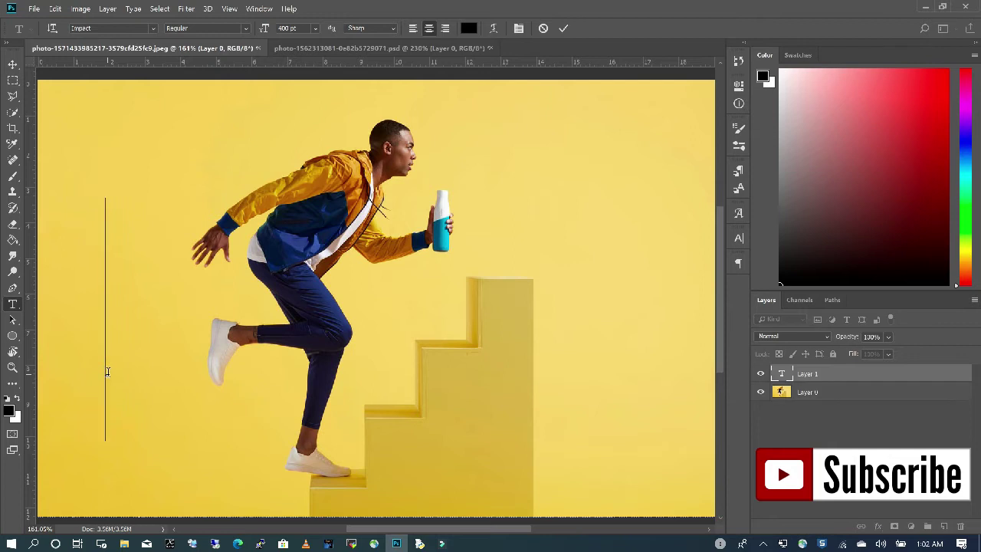
Enter the text STEP and place it across the man's legs and the lower stairs
text(STEP)
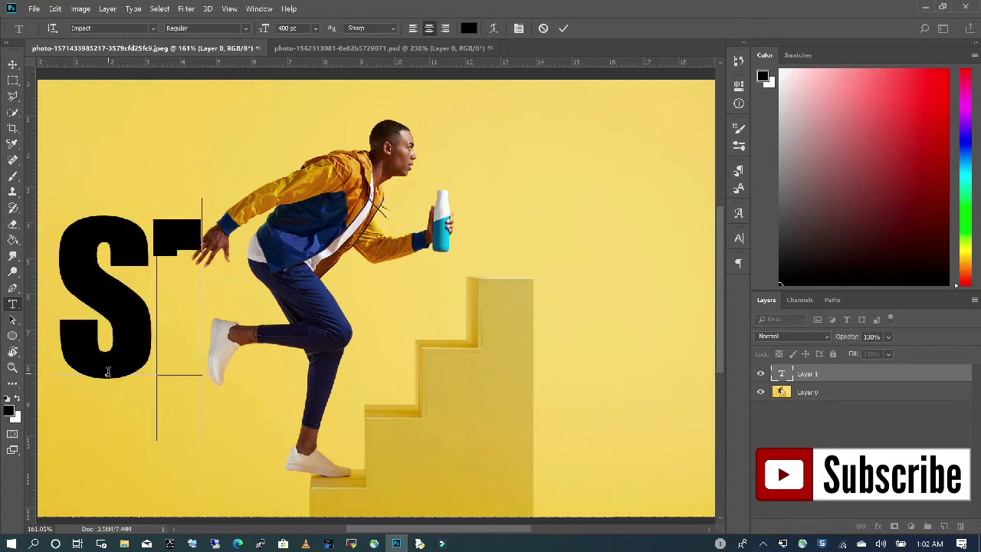
click(12, 64)
drag(142, 324, 346, 384)
Recolor the whole STEP text white
click(13, 305)
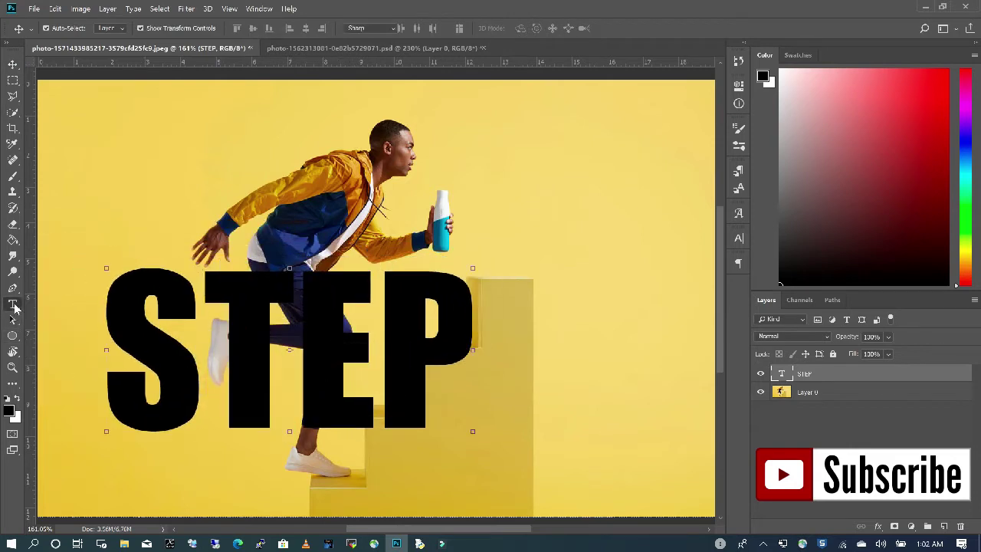
drag(467, 355, 134, 354)
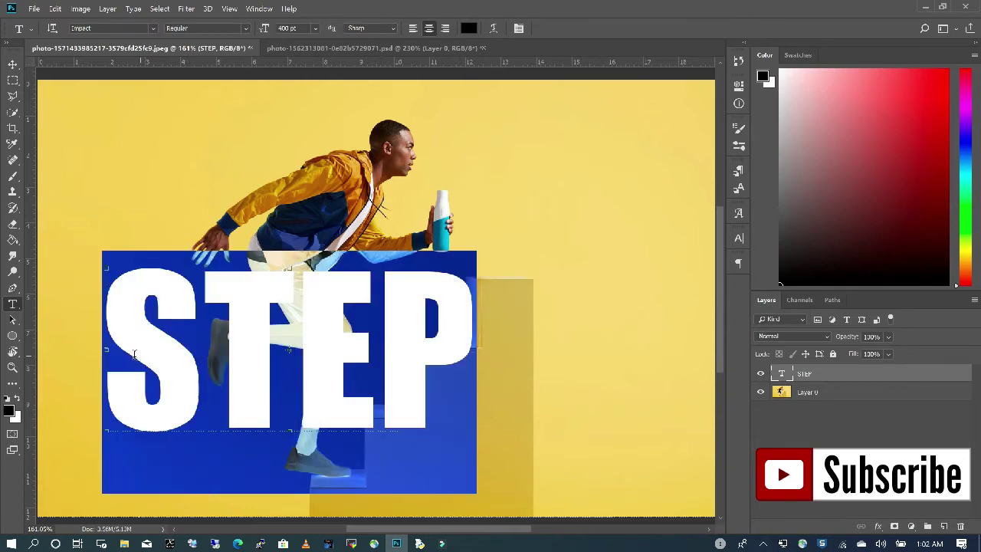
click(20, 401)
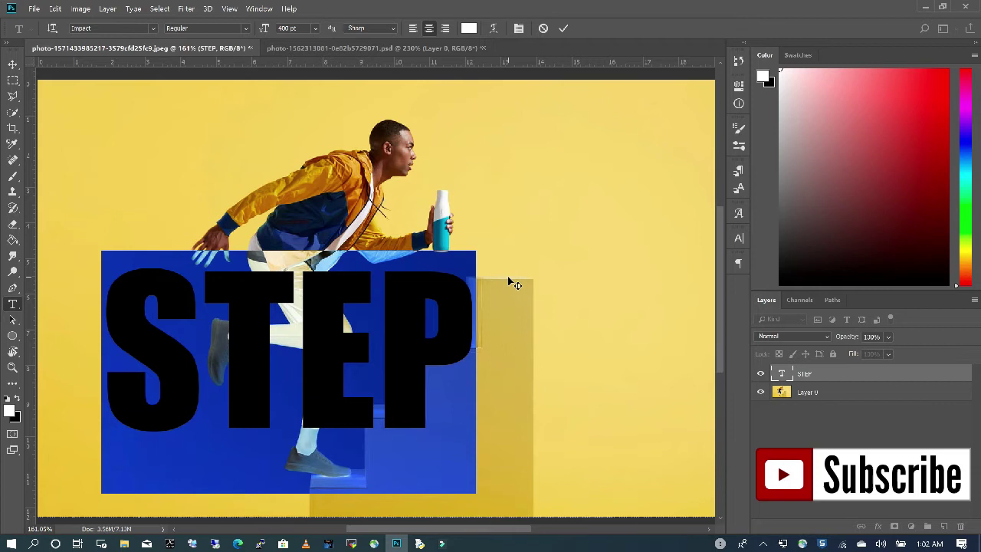
click(416, 351)
click(601, 359)
Stretch the STEP text vertically to about 122.5% height and reposition it over the man's torso and legs
click(13, 66)
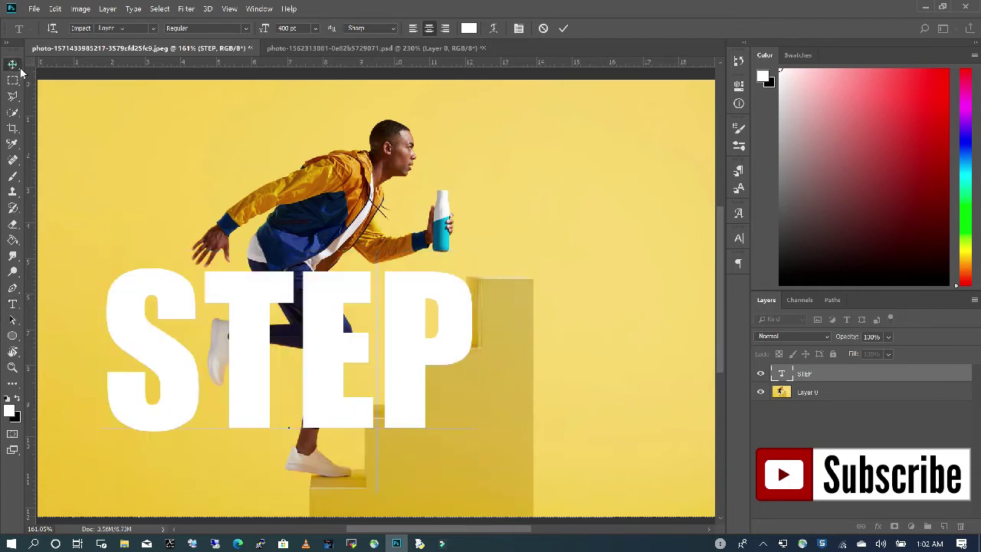
drag(319, 388, 304, 341)
key(ctrl+t)
drag(276, 227, 272, 165)
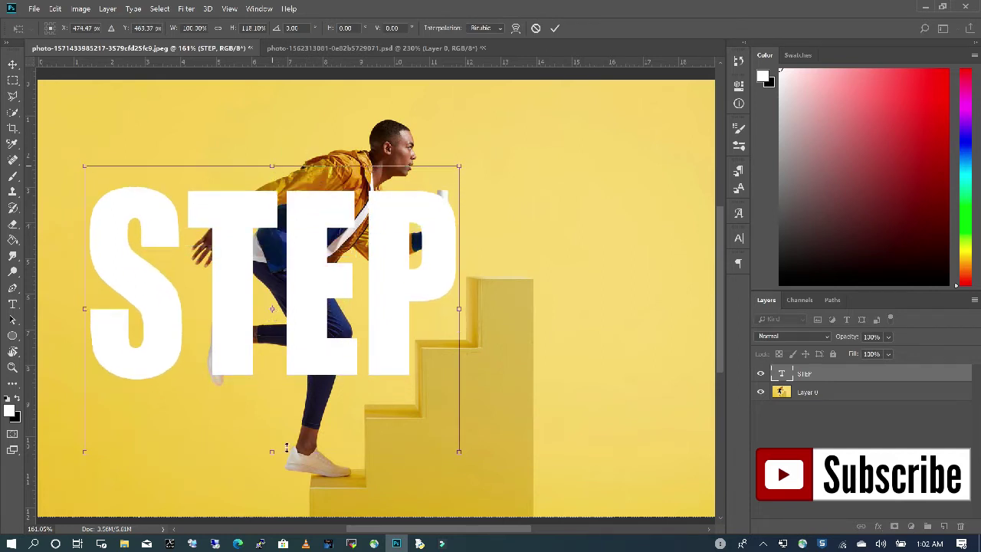
drag(272, 452, 273, 463)
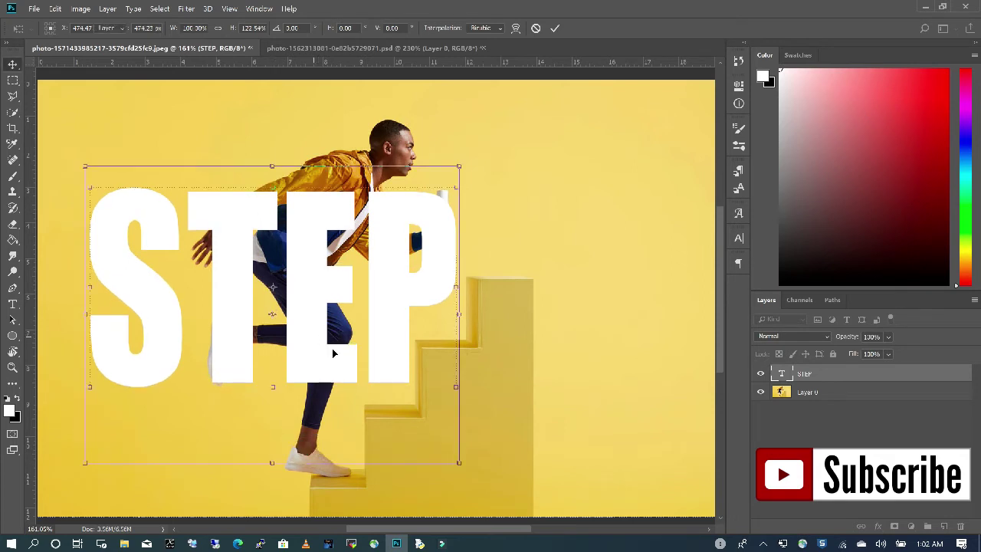
key(Return)
drag(331, 354, 315, 358)
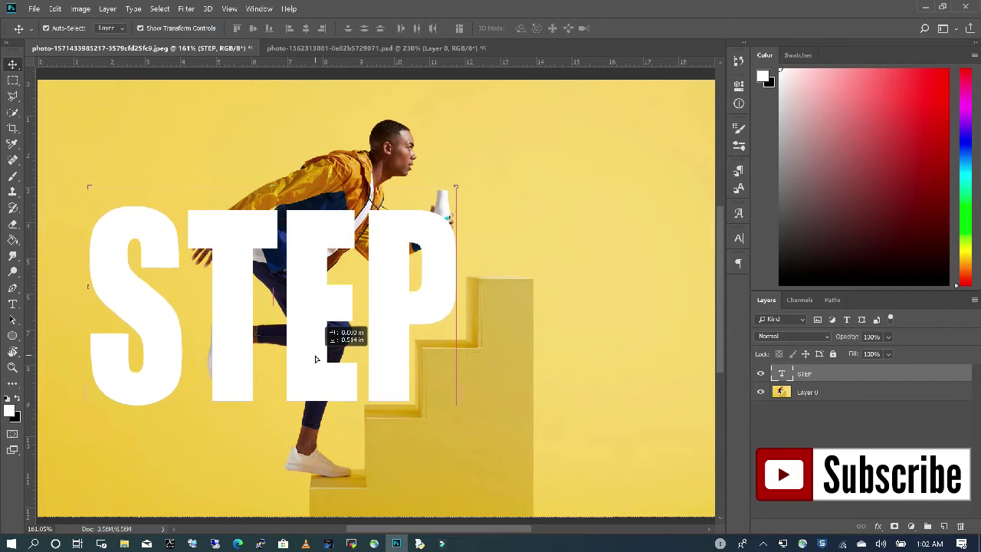
drag(315, 359, 315, 359)
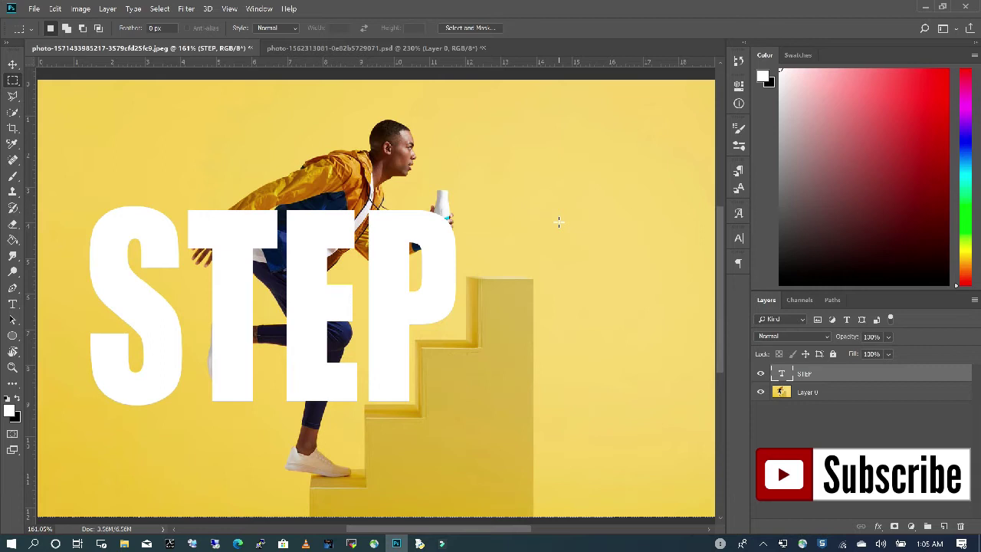
Hide the STEP text layer and select the photo's yellow background on Layer 0 with the Magic Wand
click(761, 375)
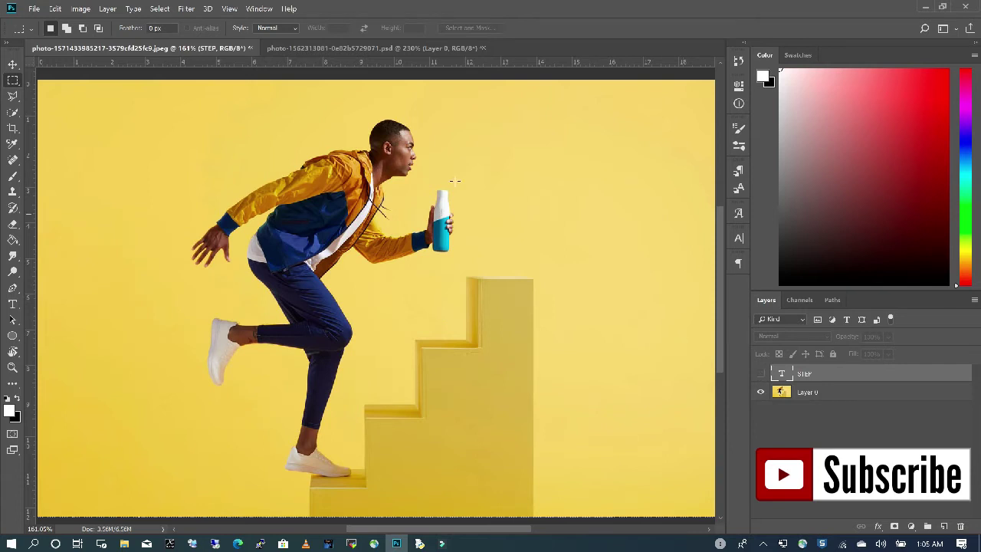
click(16, 115)
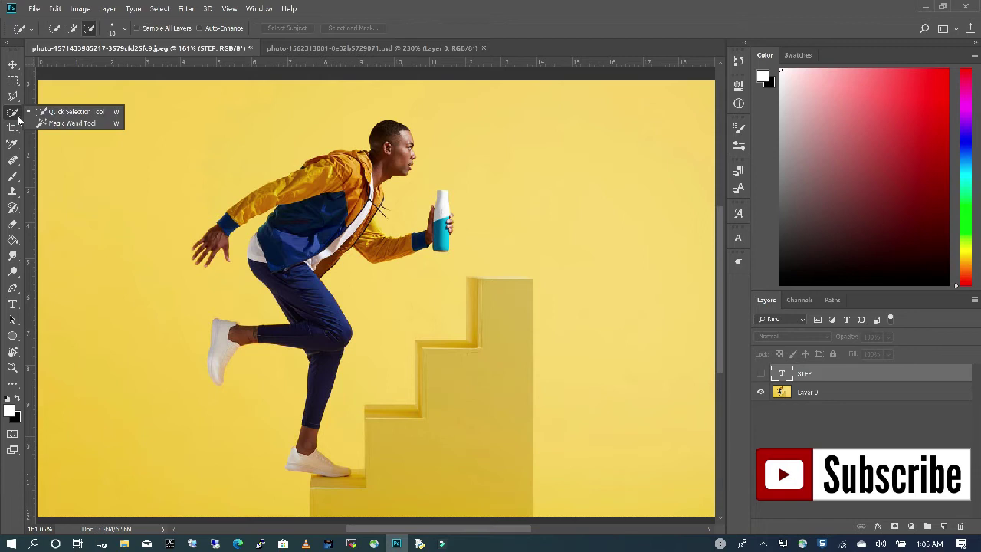
click(73, 121)
click(184, 189)
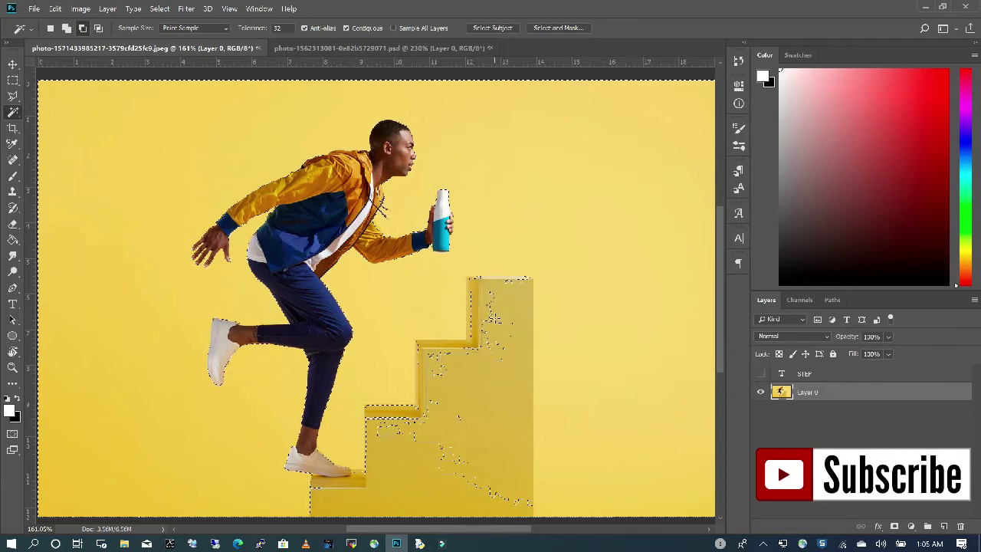
Add the staircase faces and leftover specks on the steps to the background selection
click(460, 357)
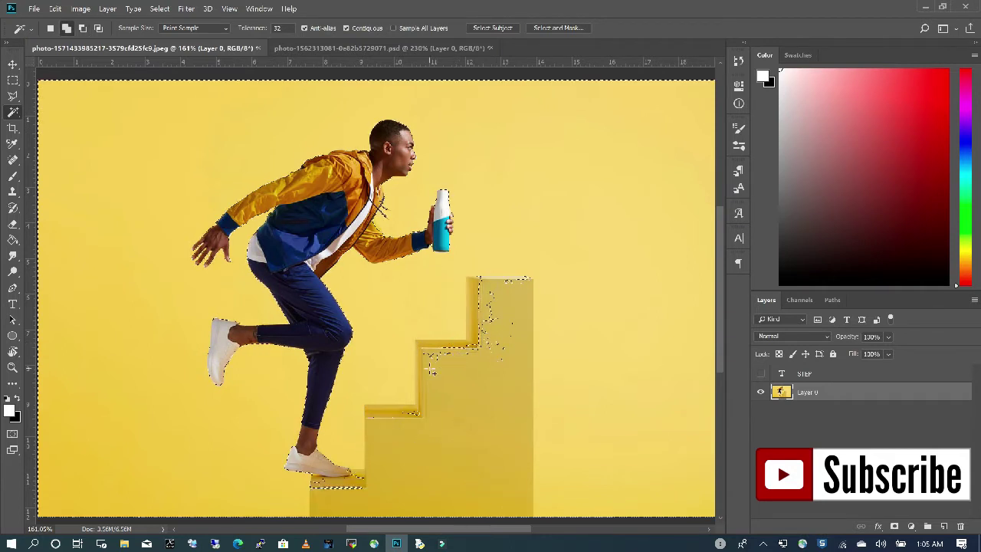
click(491, 313)
click(506, 282)
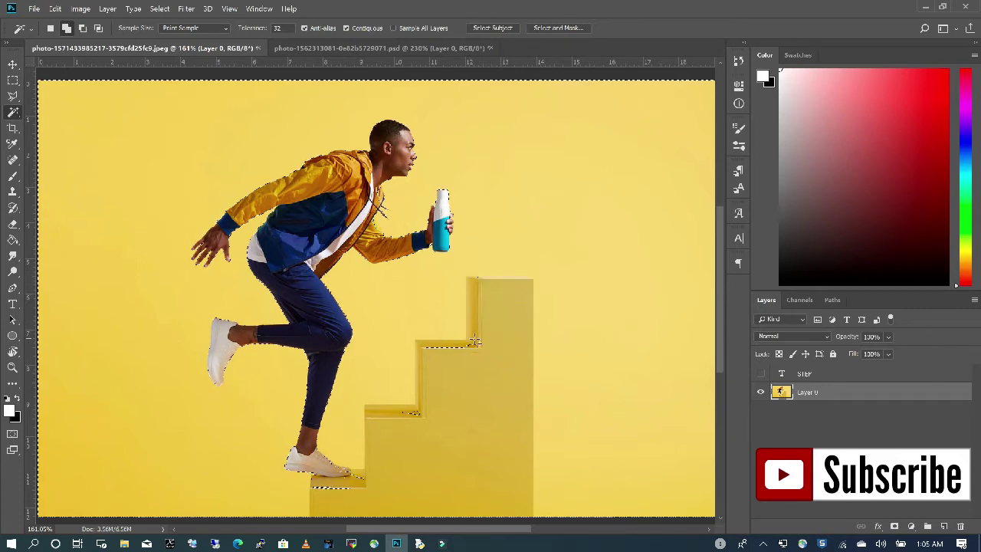
click(416, 414)
key(alt)
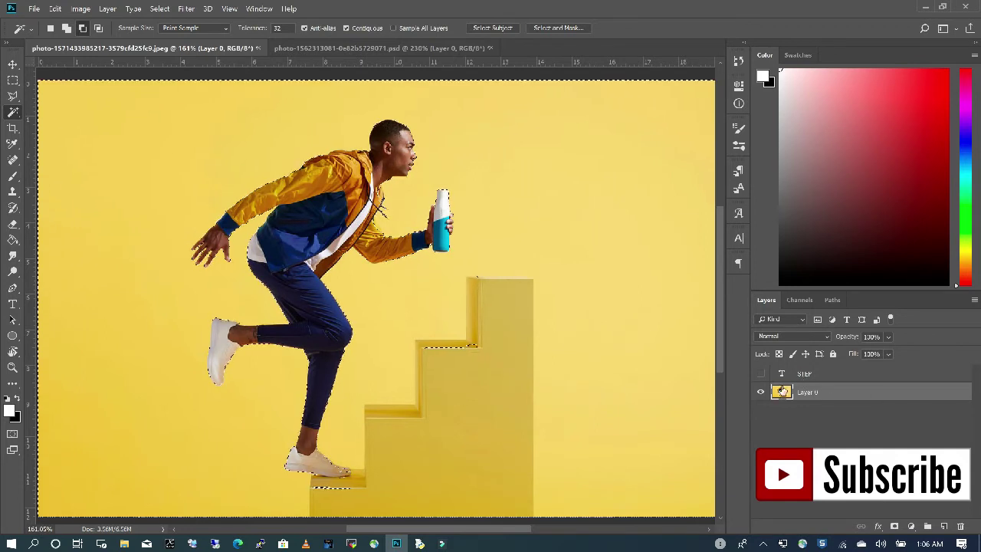
Show the STEP text layer again and mask it with the background selection so the man stands in front
click(760, 373)
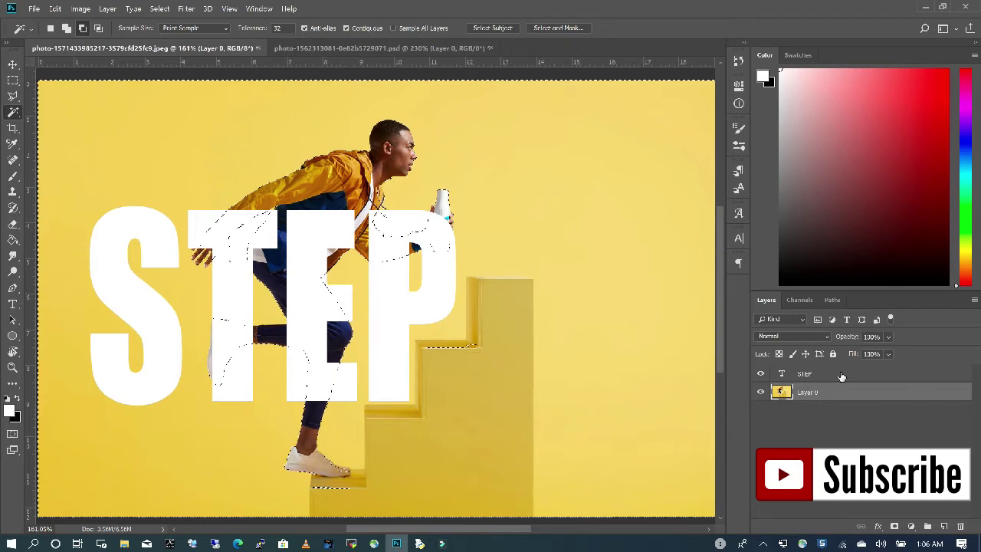
click(842, 375)
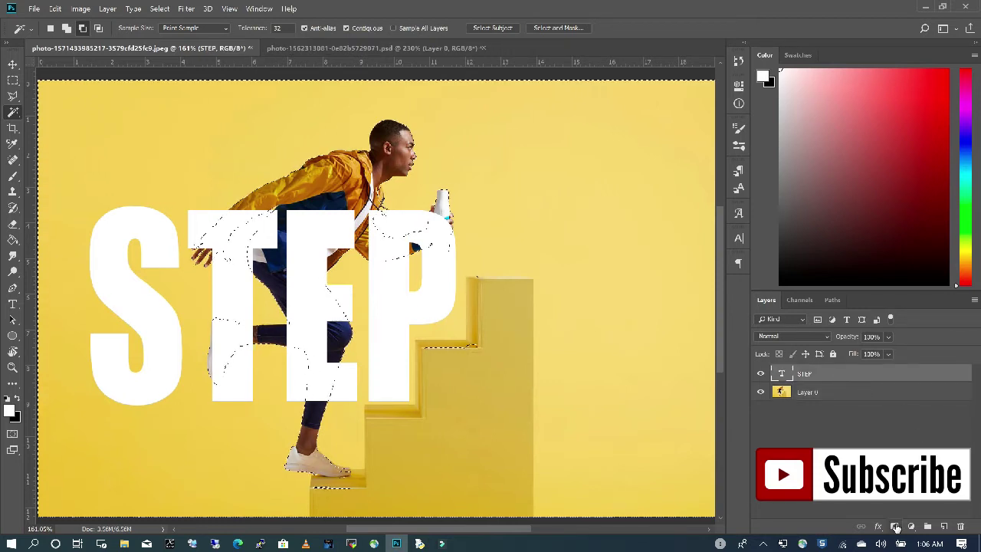
click(895, 527)
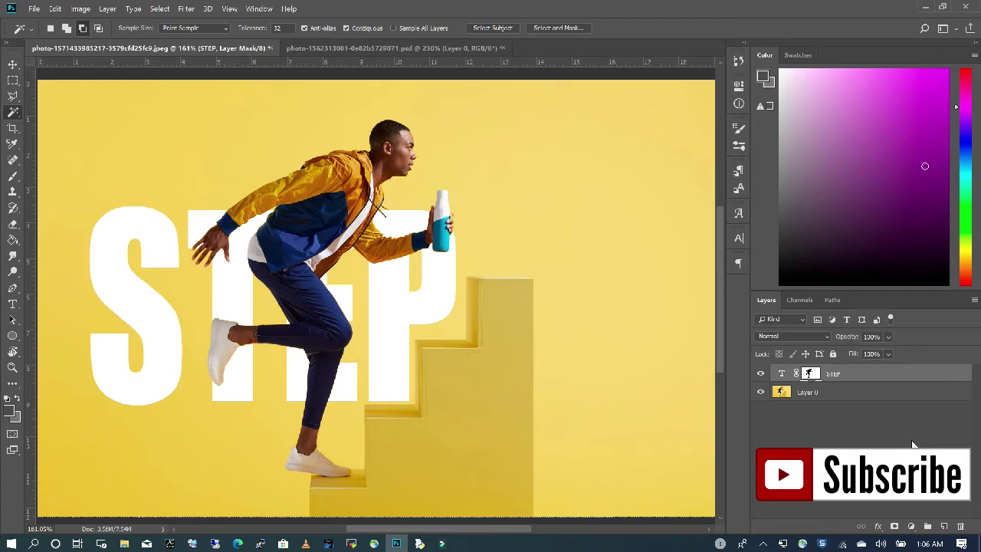
Try to move the STEP text up with its mask still linked, and undo the move
click(11, 66)
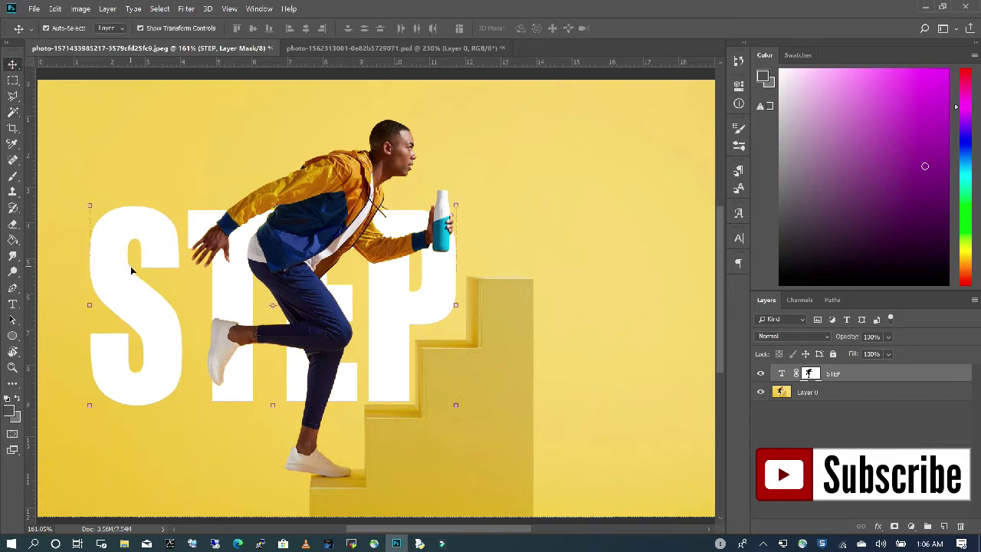
drag(136, 226, 138, 199)
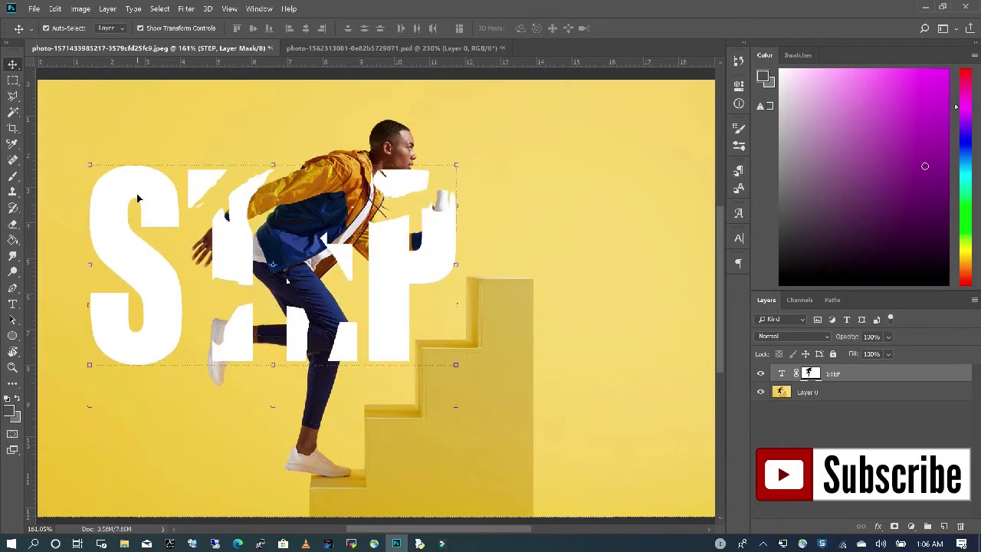
key(ctrl+z)
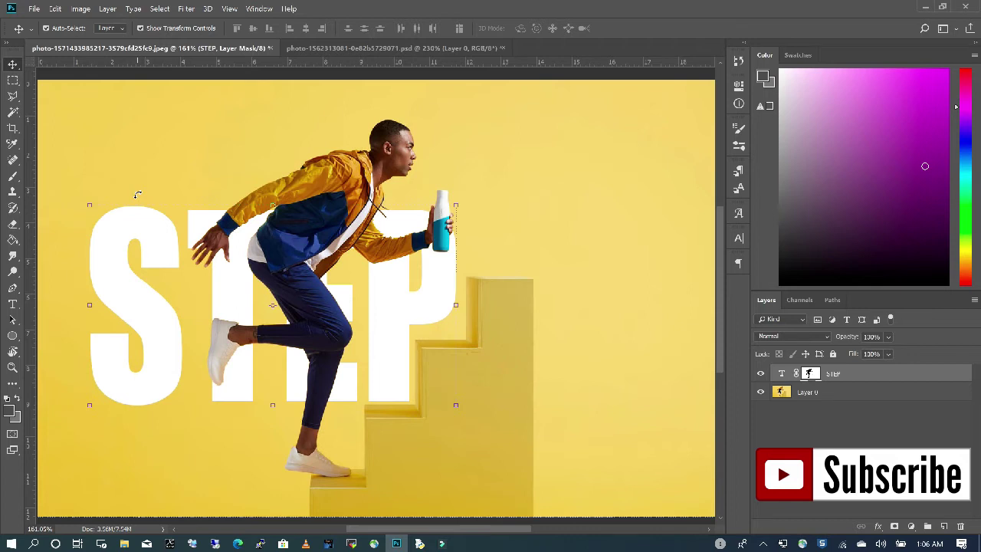
Unlink the STEP text from its layer mask and adjust the position of the text alone
click(796, 373)
click(782, 373)
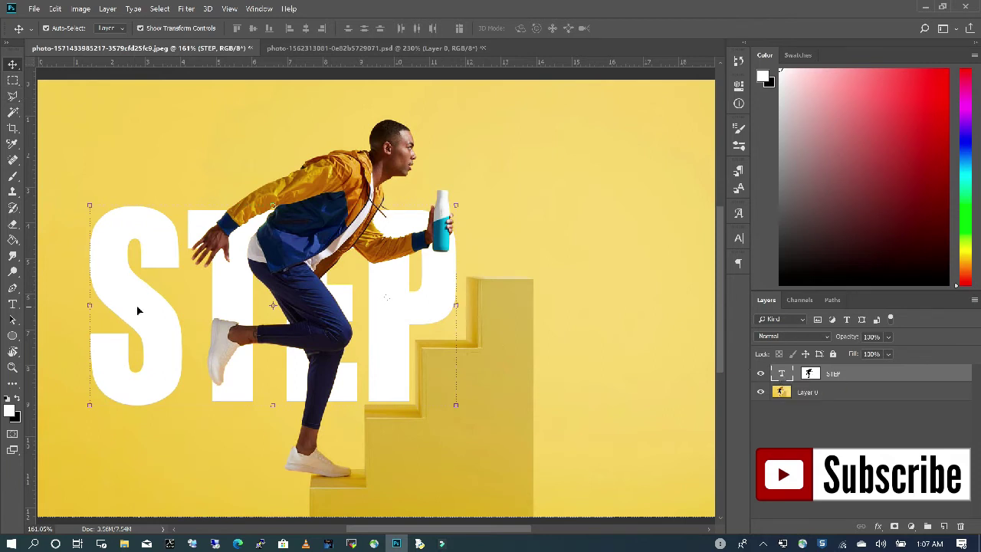
mouse_move(139, 312)
mouse_down()
mouse_move(146, 280)
mouse_move(180, 237)
mouse_move(198, 242)
mouse_move(109, 237)
mouse_move(147, 320)
mouse_move(142, 307)
mouse_up()
Lower the opacity of the STEP text layer to 74%
click(532, 244)
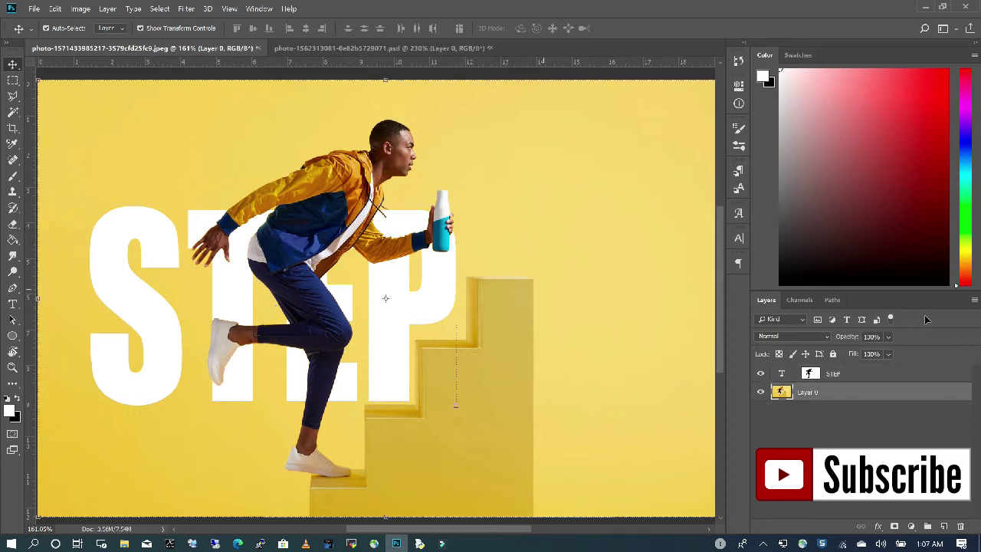
drag(922, 355, 955, 356)
click(869, 377)
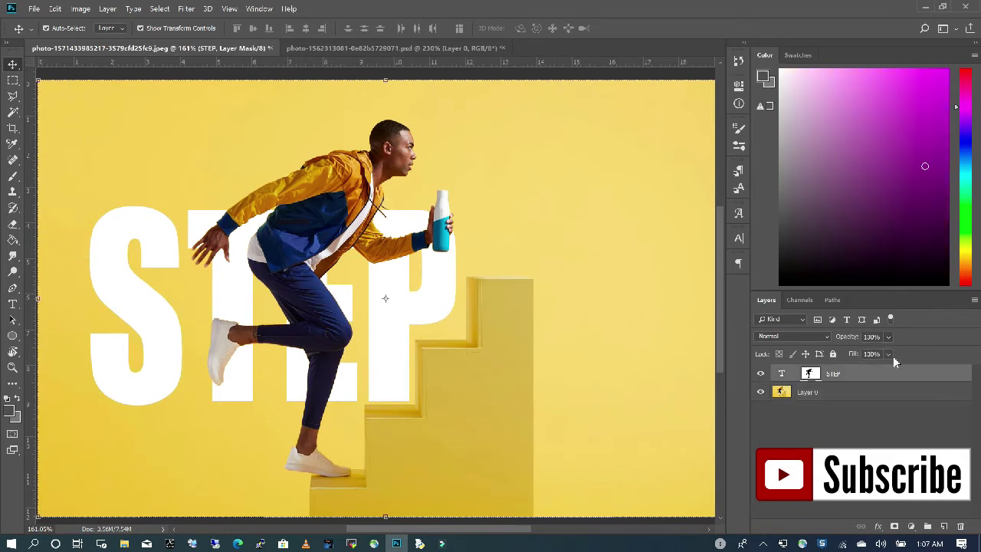
click(781, 373)
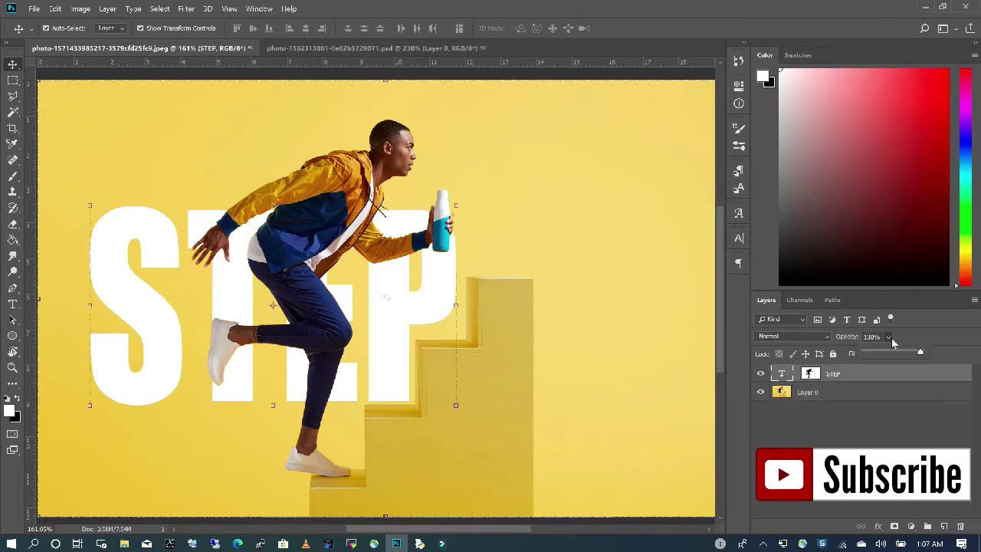
drag(921, 354, 906, 355)
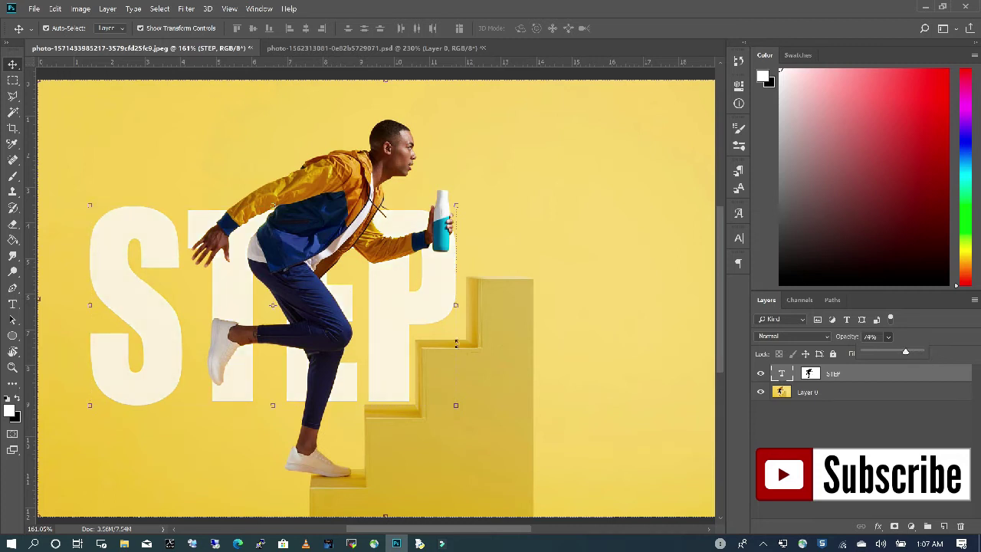
click(596, 258)
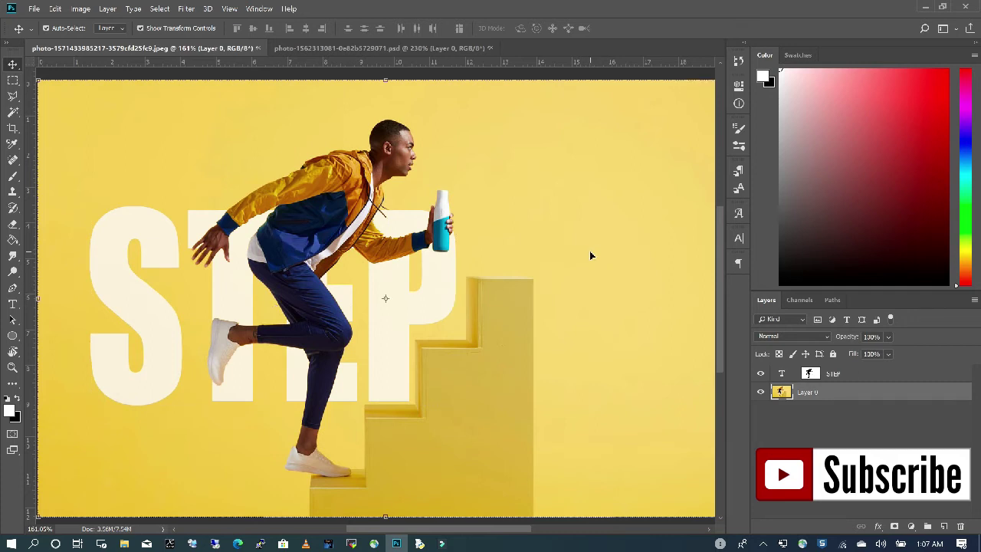
Add the white text UP at 400 pt beside STEP, over the top stair
click(12, 303)
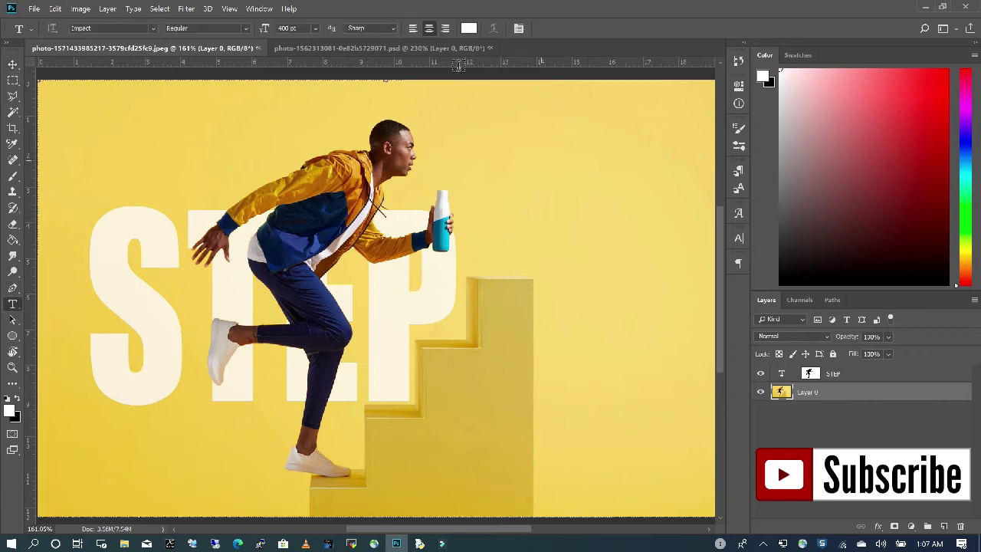
click(315, 29)
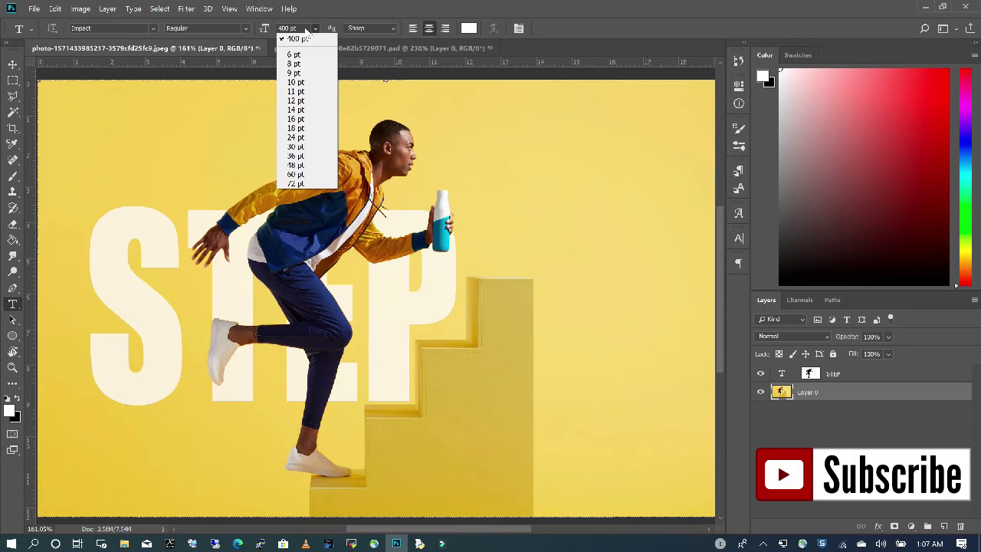
click(305, 28)
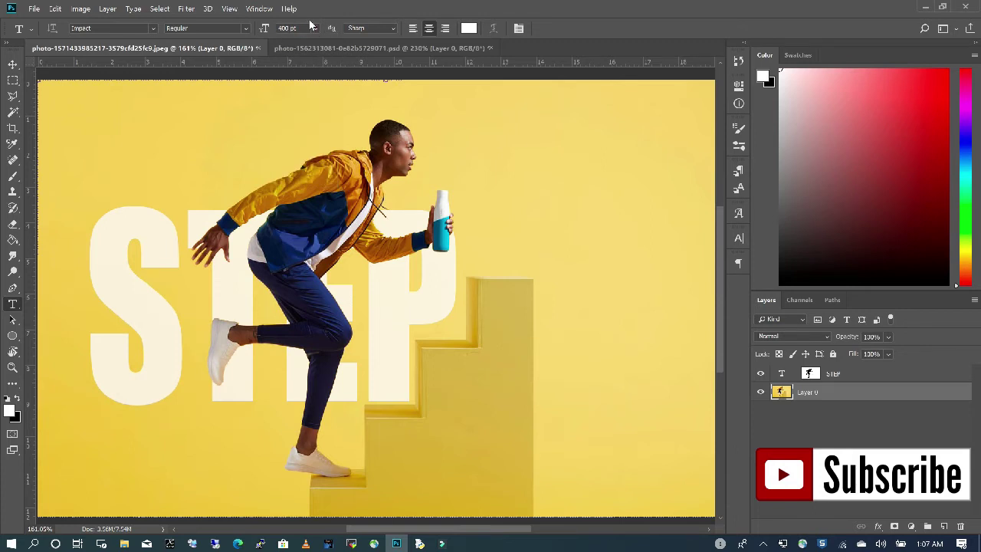
click(574, 341)
text(UP)
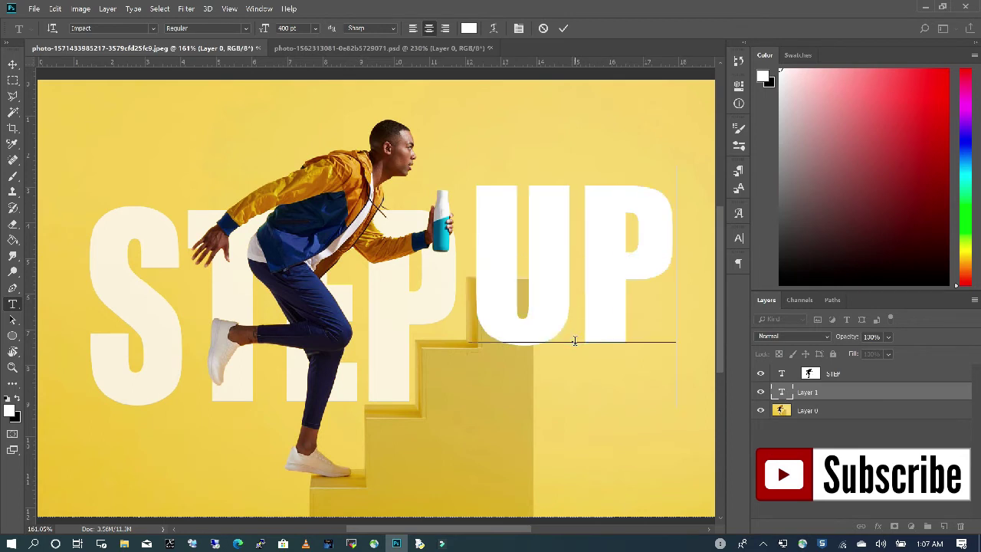
Set the font of the UP text to Bebas Neue Light
drag(683, 245, 507, 253)
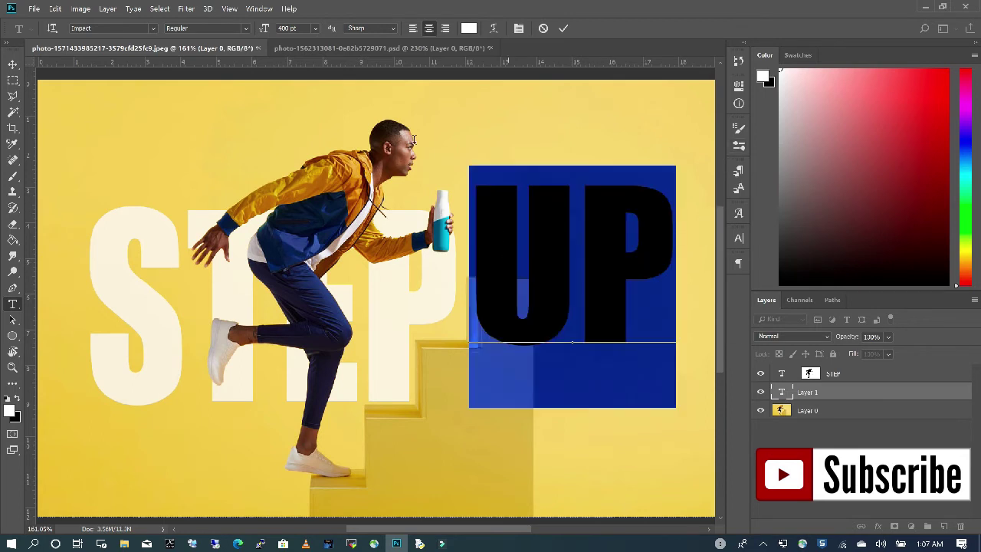
click(154, 29)
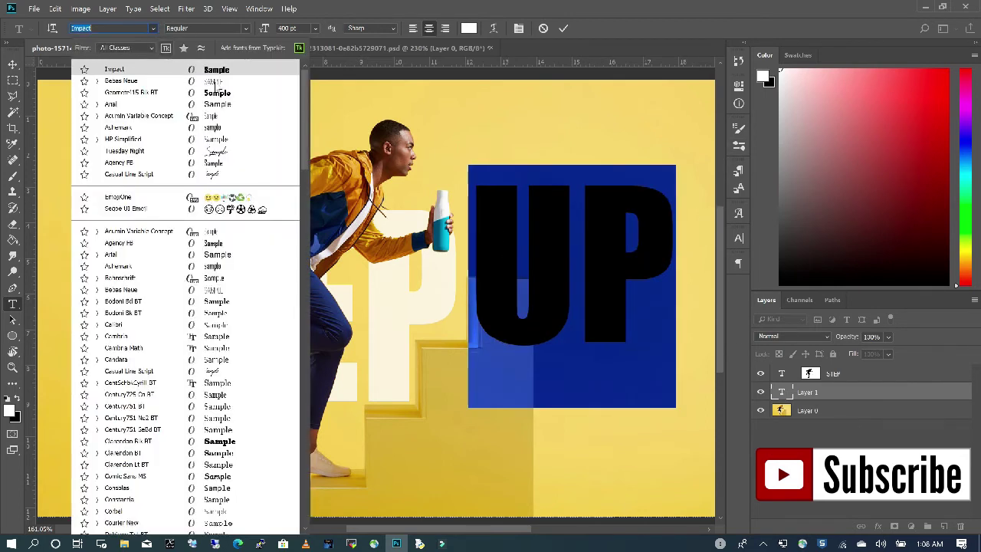
click(213, 72)
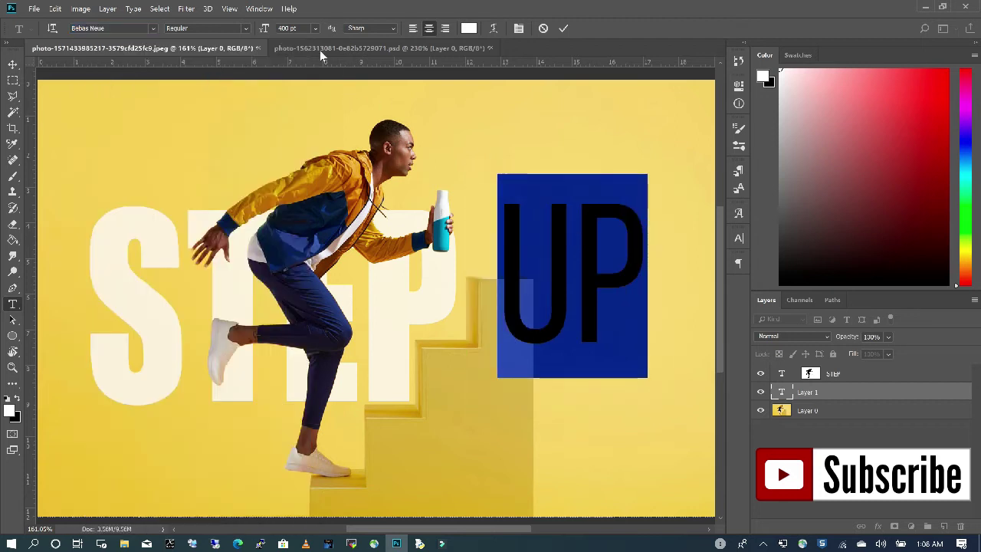
click(245, 28)
click(198, 52)
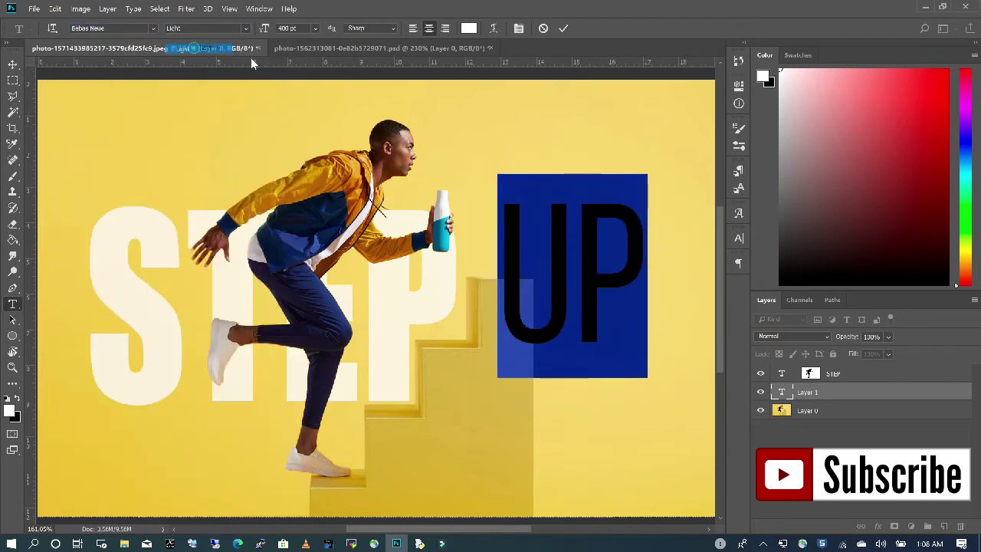
Recolour the UP text with the teal sampled from the bottle and move it up above the top stair
click(10, 411)
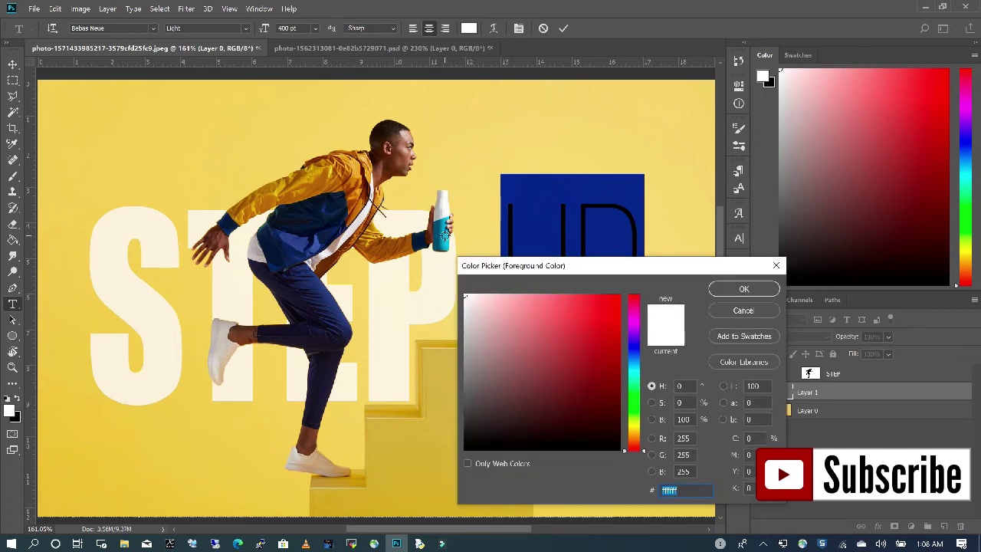
click(443, 238)
click(743, 291)
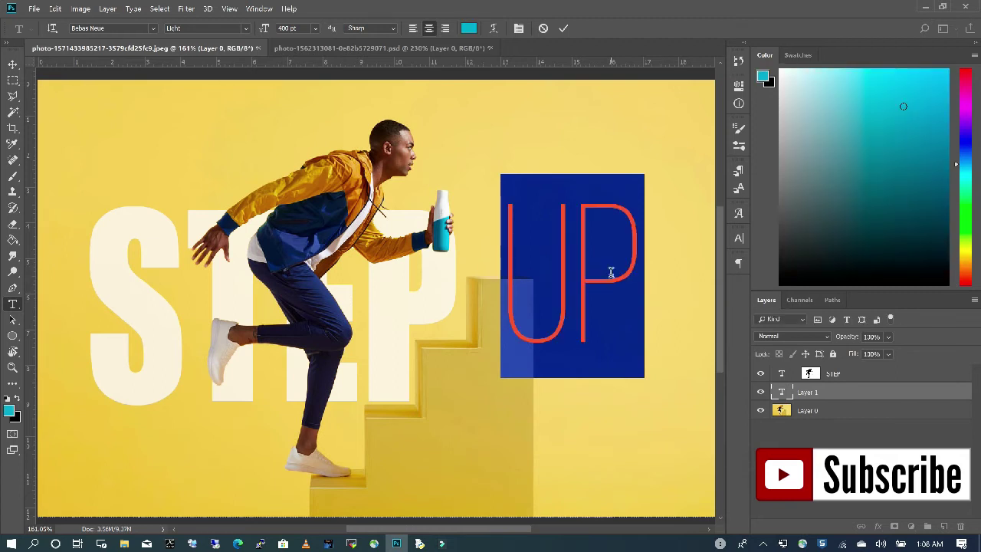
key(ctrl+Return)
drag(586, 289, 547, 188)
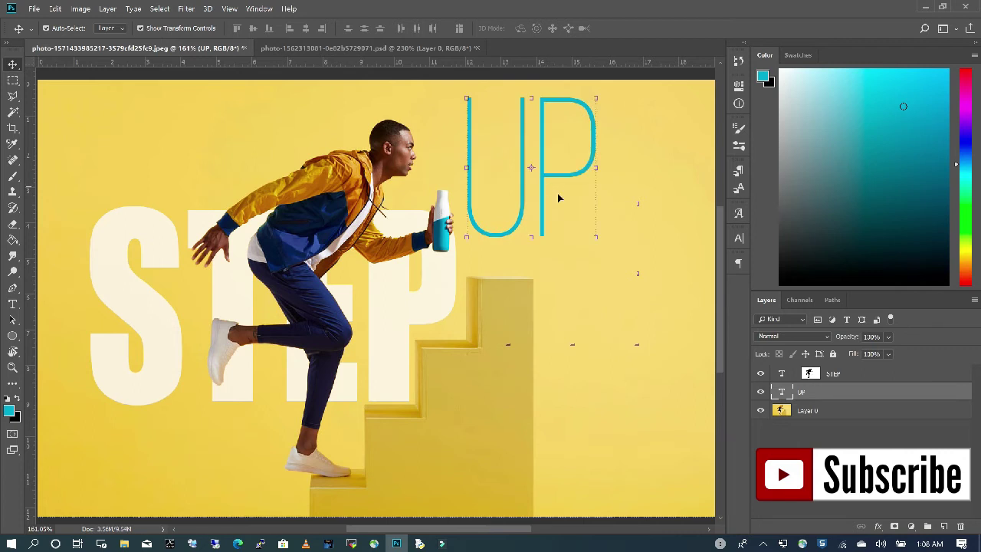
click(621, 326)
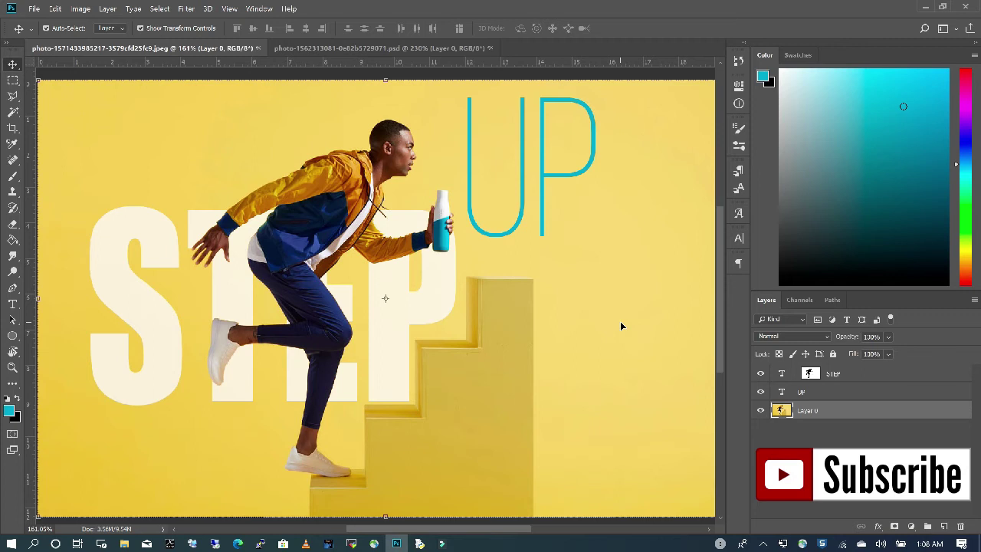
Switch to the photo of the woman holding the clock and add the text TIME at 400 pt
click(443, 49)
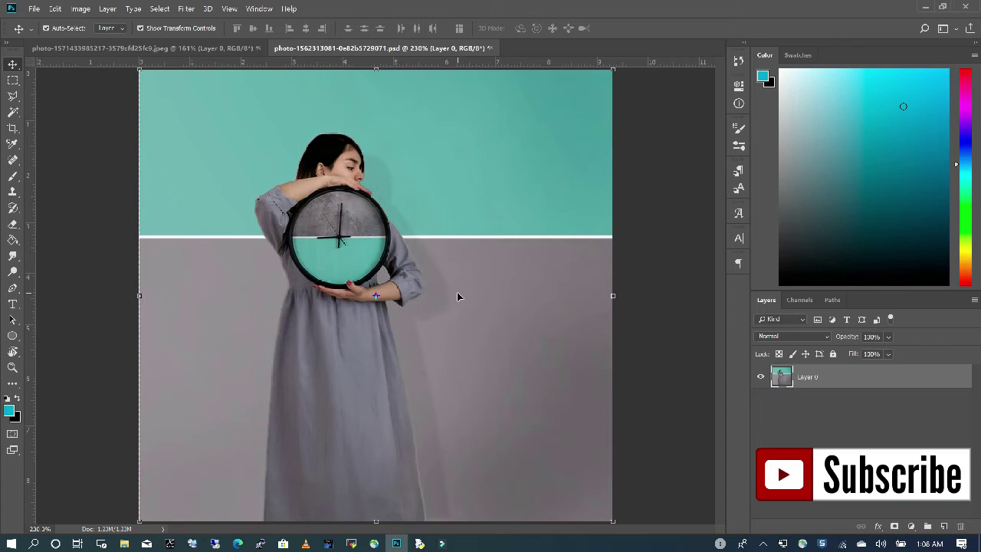
click(13, 305)
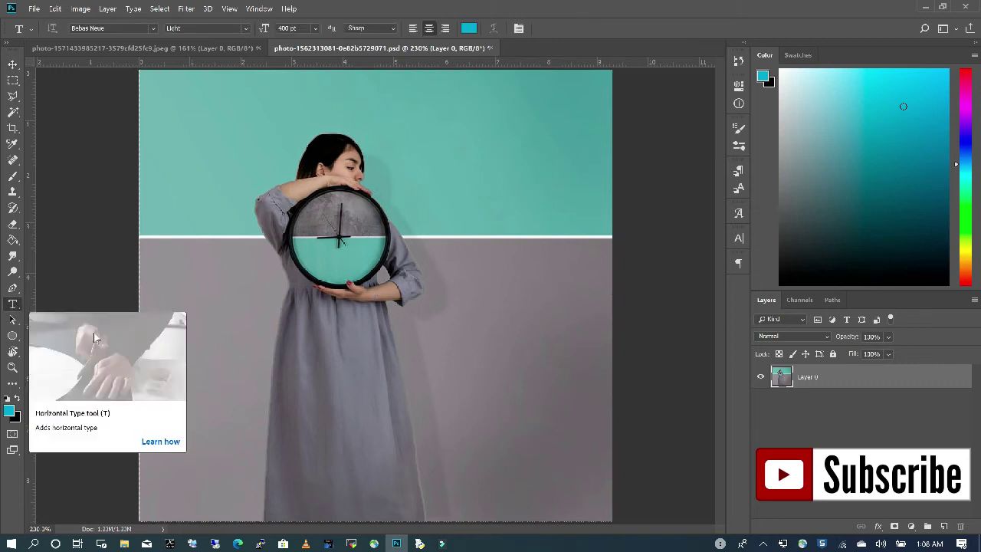
click(228, 406)
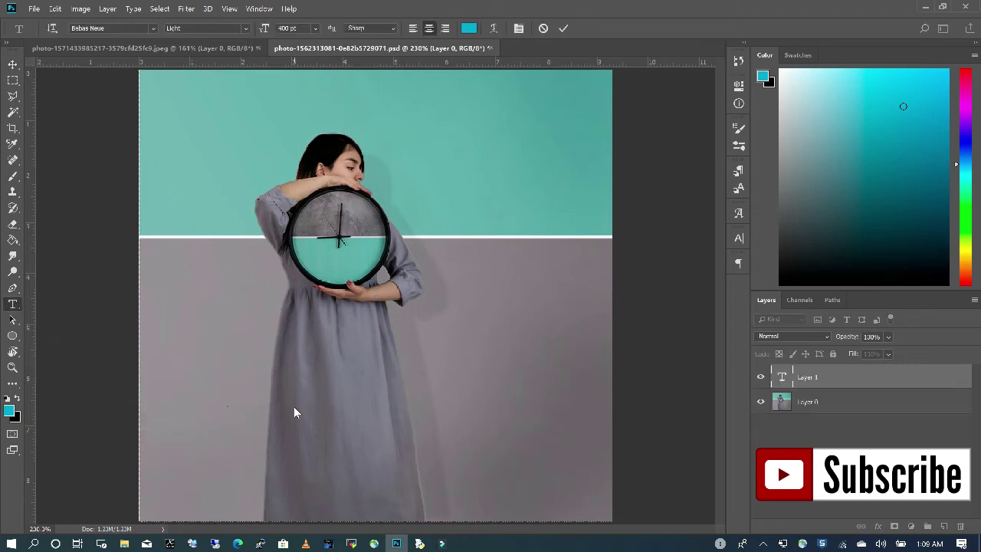
text(TIME)
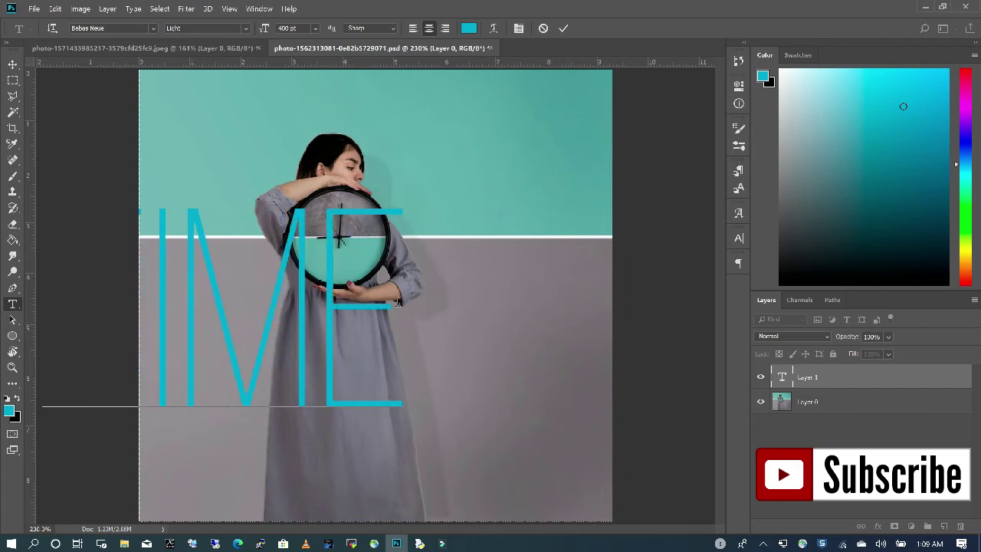
Set the TIME text to the Impact font and colour it white
key(ctrl+a)
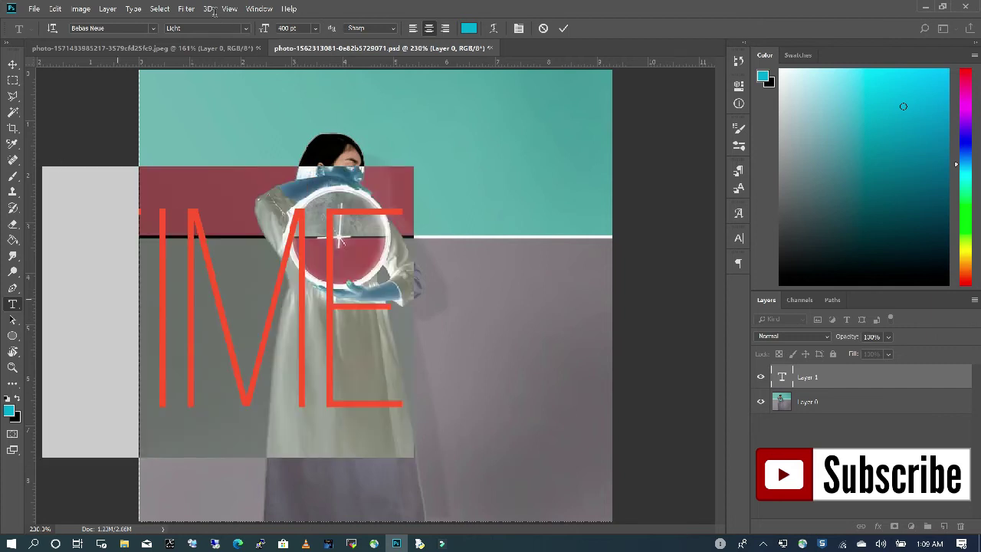
click(152, 29)
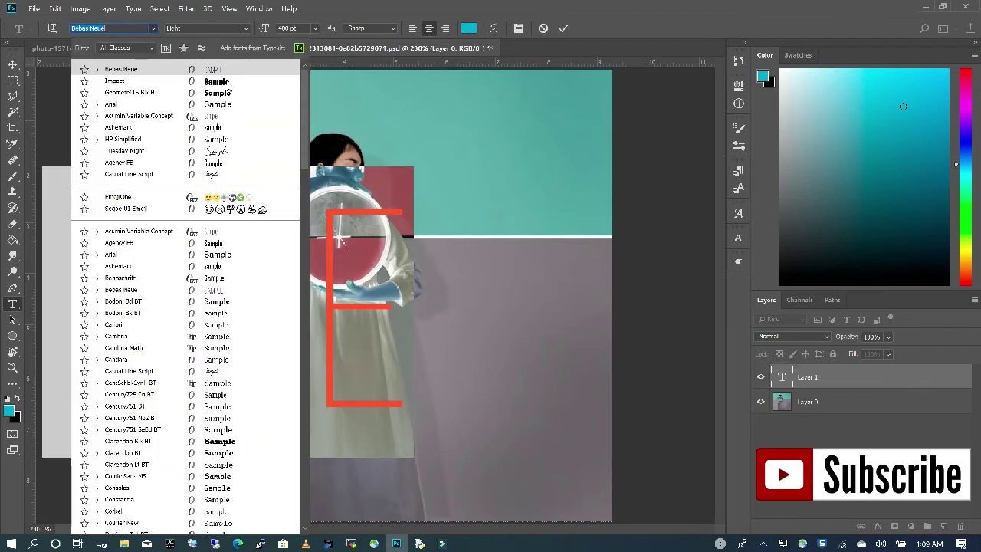
click(227, 84)
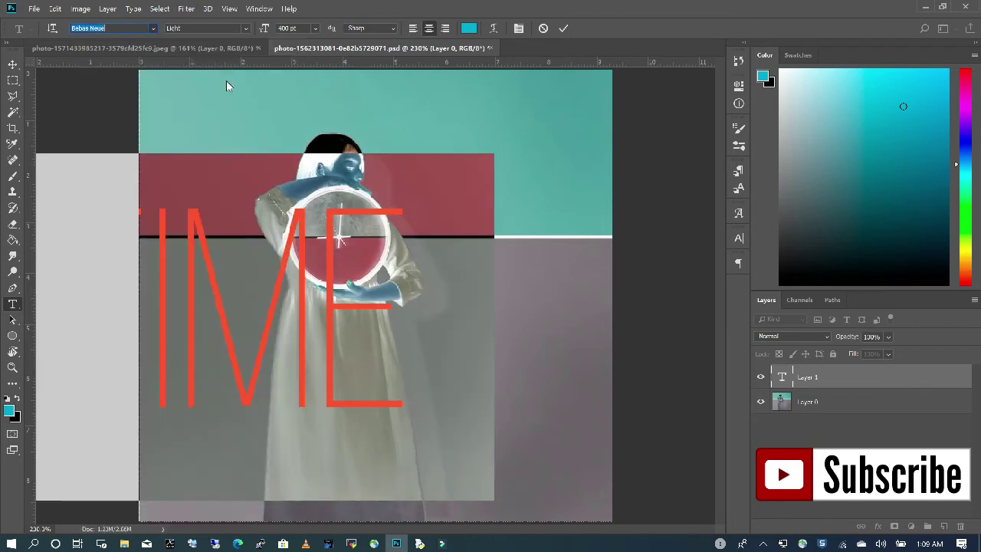
click(9, 399)
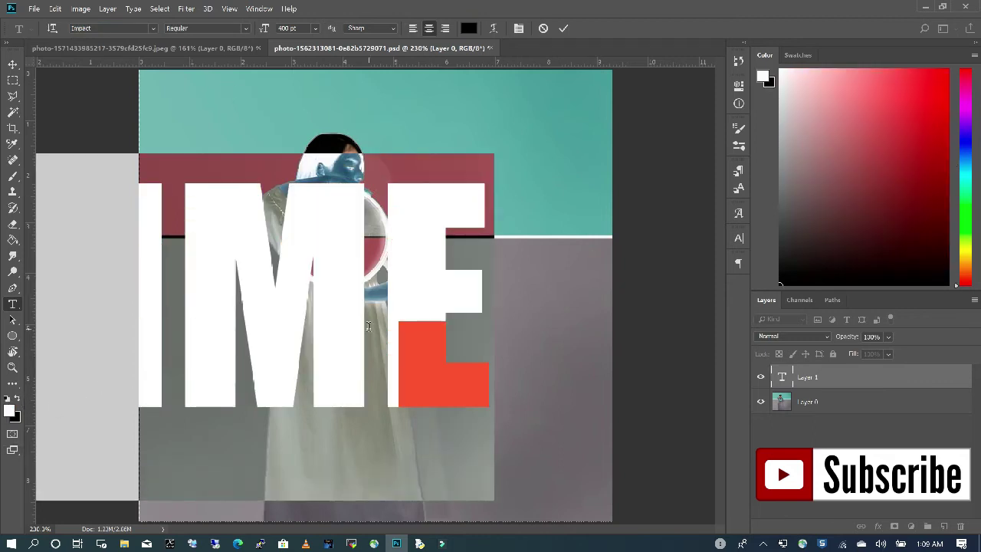
click(16, 397)
Move the TIME text over the woman and scale it to fit just inside the photo's width
click(12, 64)
drag(339, 344, 469, 295)
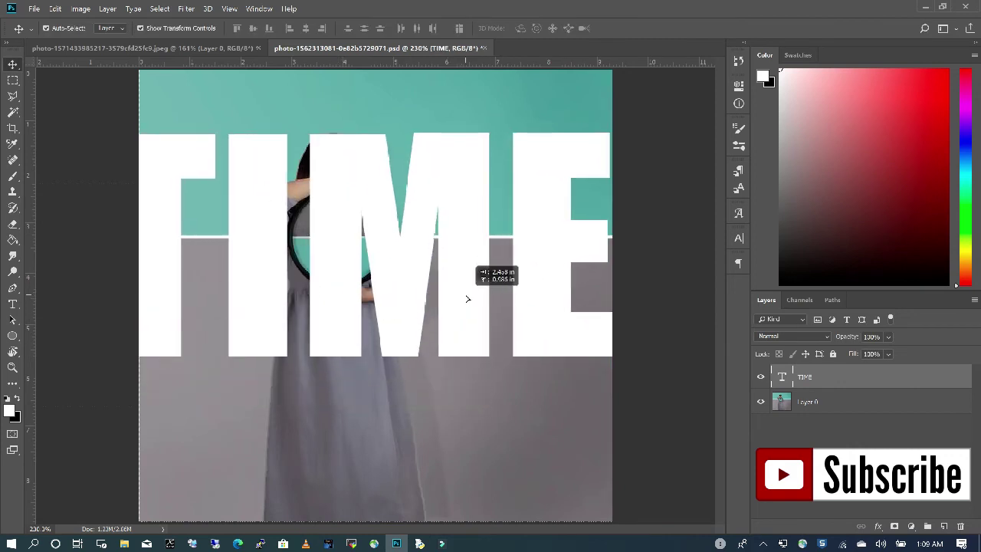
click(613, 359)
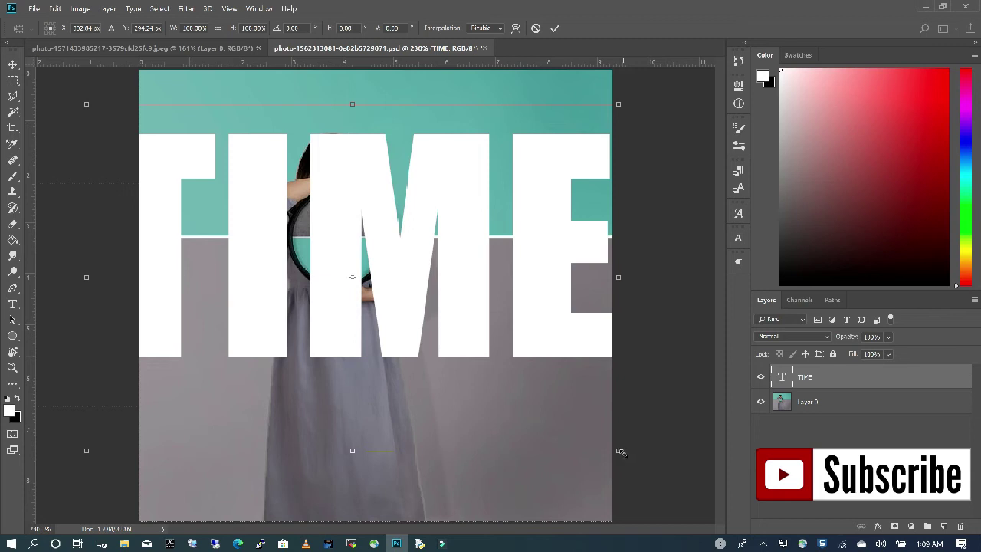
drag(621, 452, 552, 385)
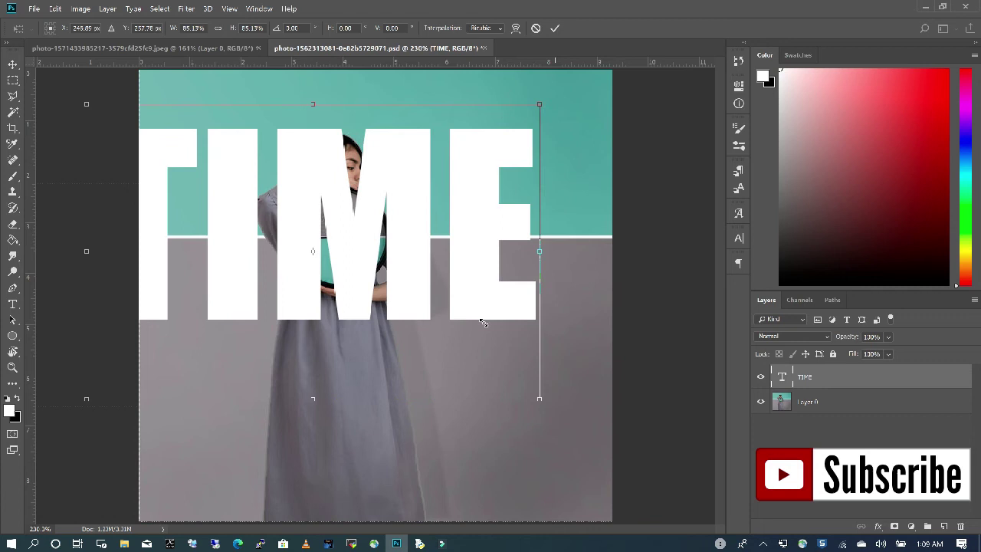
drag(504, 322, 546, 322)
drag(377, 399, 376, 418)
key(Return)
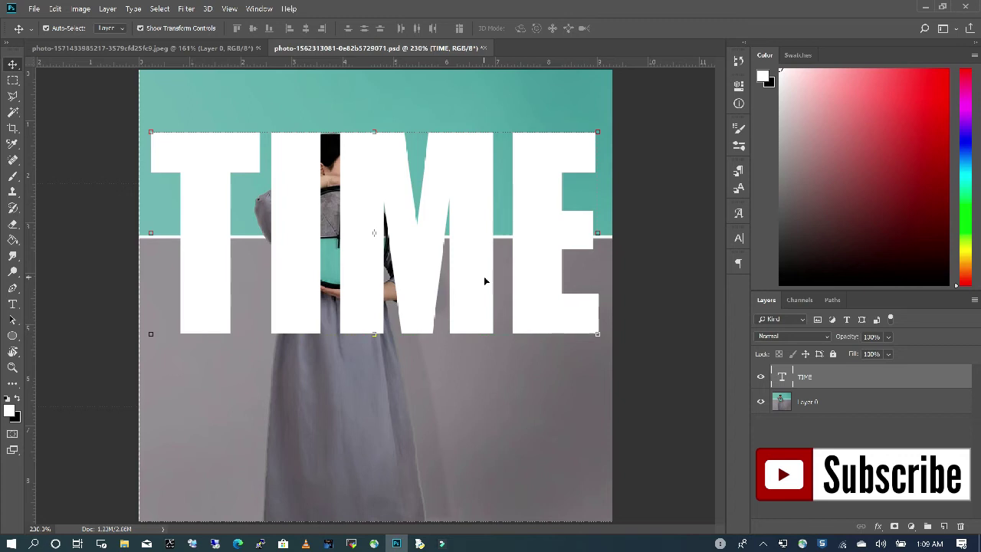
Select the woman on the photo layer with the Quick Selection tool's Select Subject command
click(13, 114)
right_click(16, 118)
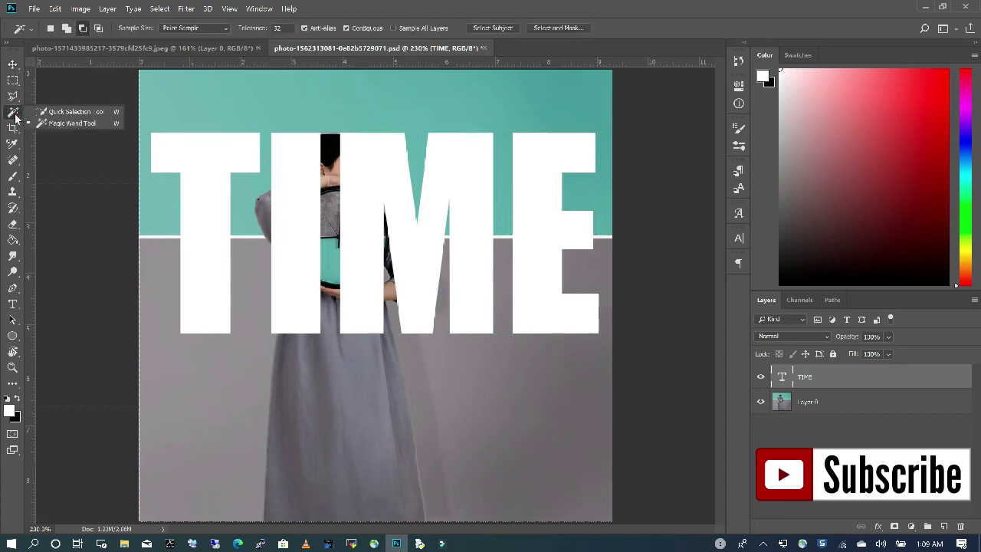
click(42, 112)
click(307, 30)
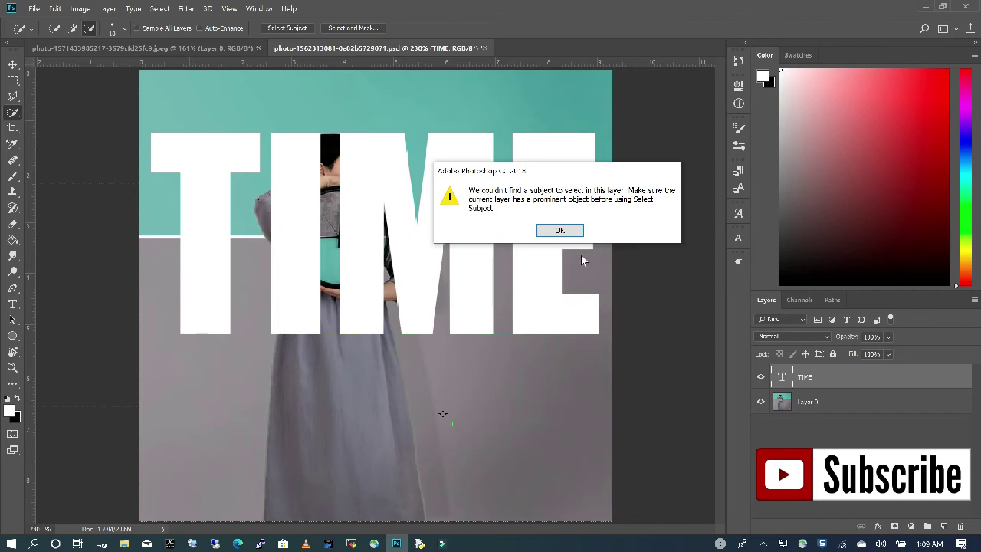
click(568, 234)
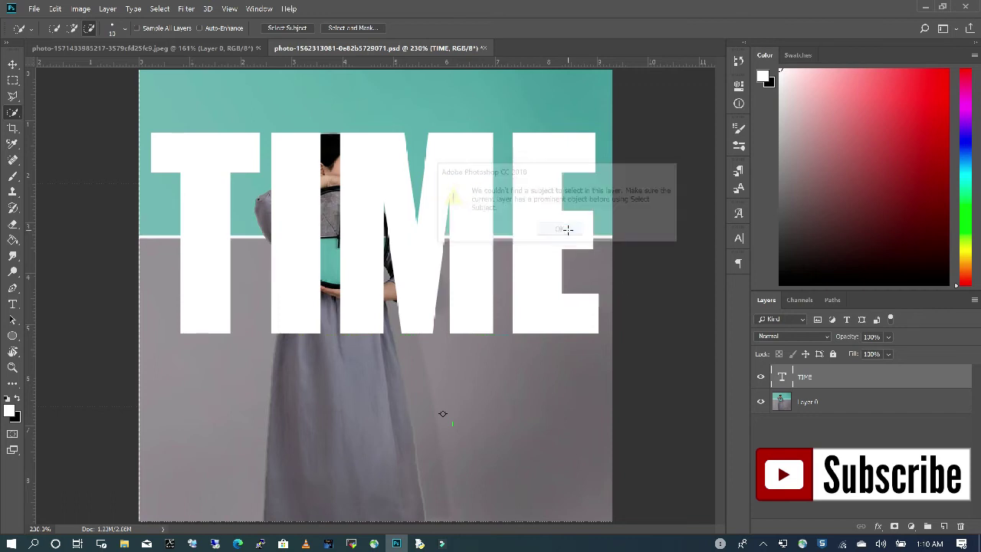
click(816, 404)
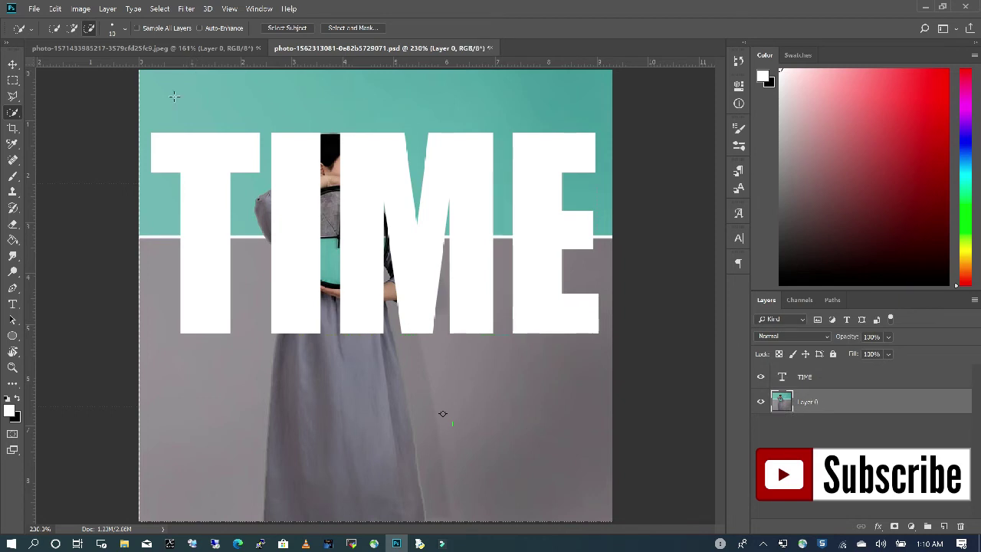
click(292, 27)
Invert the selection and add it as a layer mask on the TIME text so the woman stands in front
right_click(372, 222)
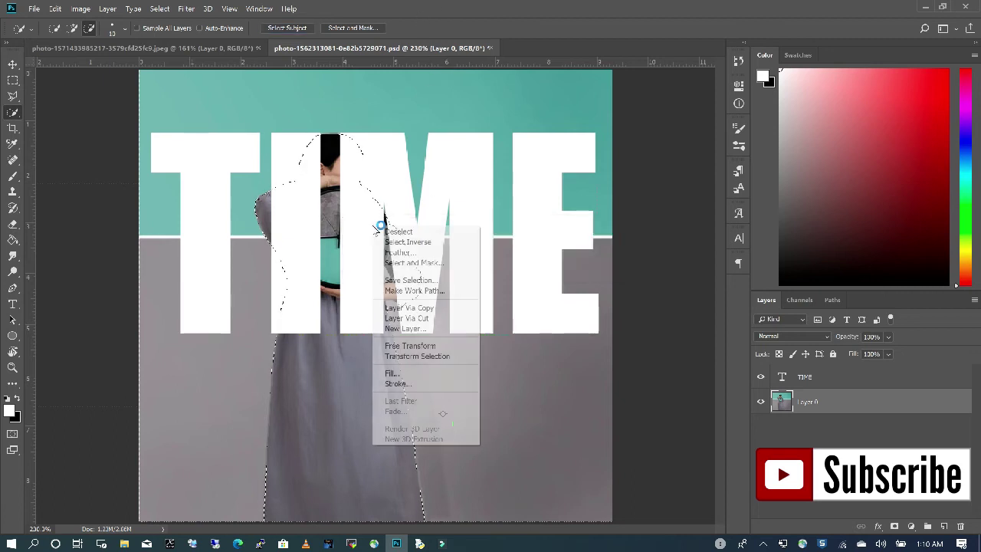
click(428, 244)
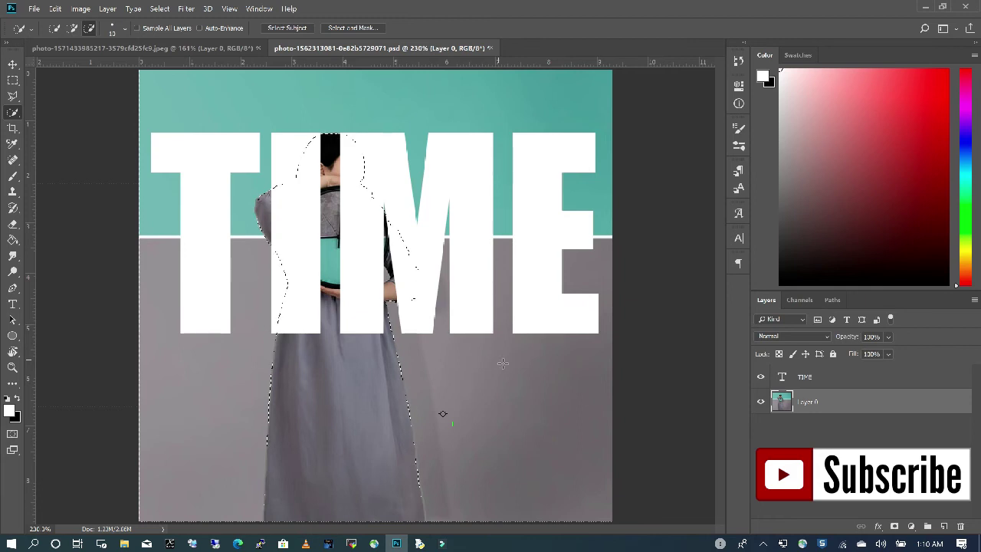
click(847, 377)
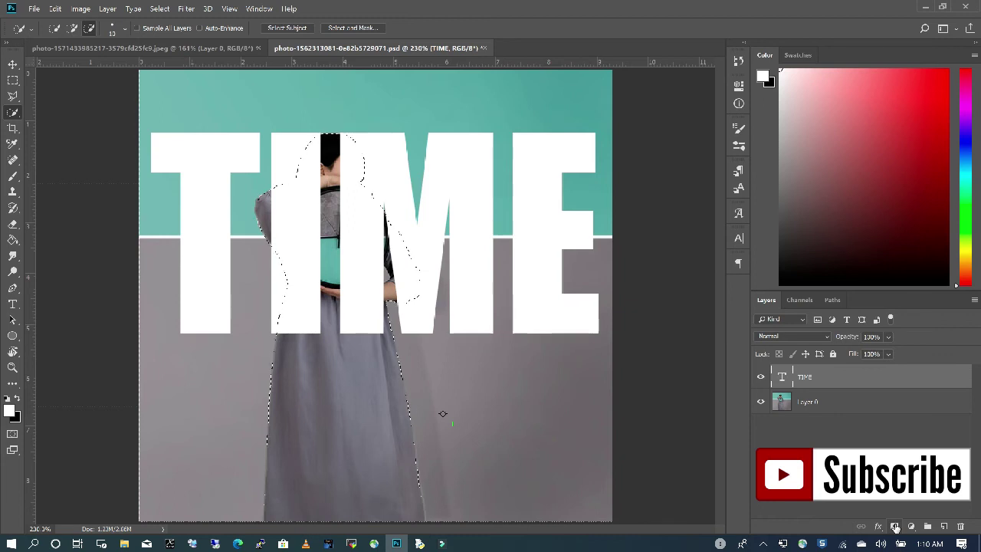
click(894, 527)
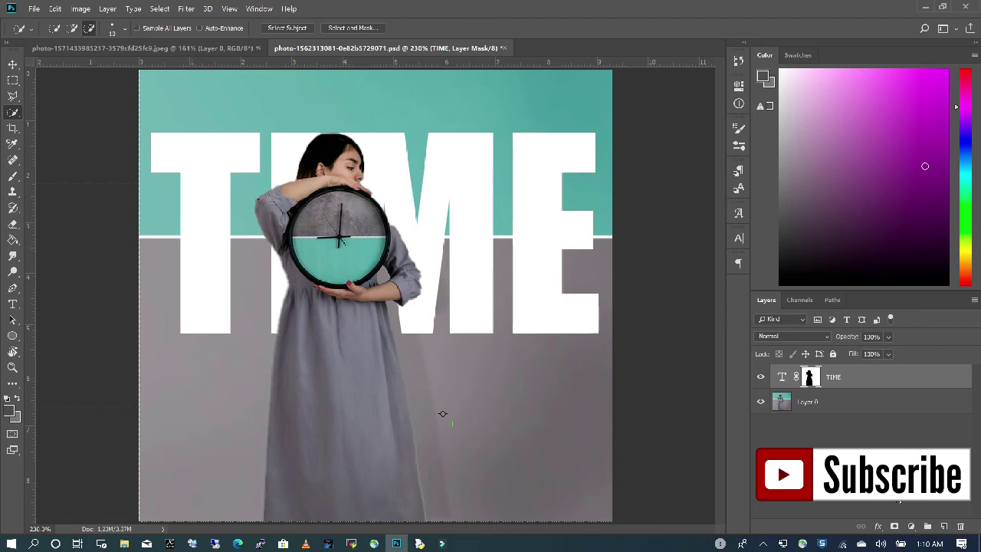
Unlink the TIME text from its layer mask and shift the text alone slightly down
click(796, 379)
click(781, 377)
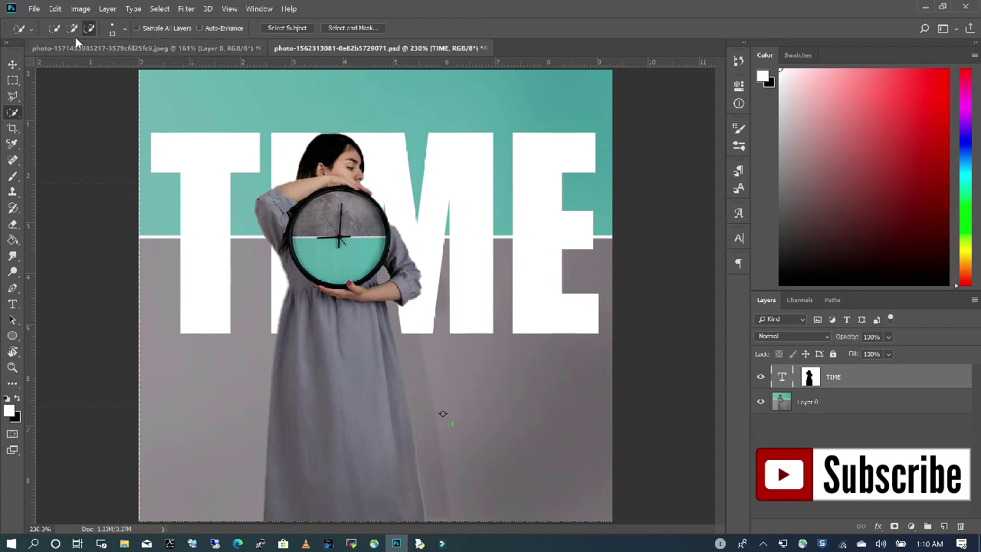
click(12, 64)
mouse_move(548, 234)
mouse_down()
mouse_move(529, 232)
mouse_move(550, 240)
mouse_up()
click(522, 376)
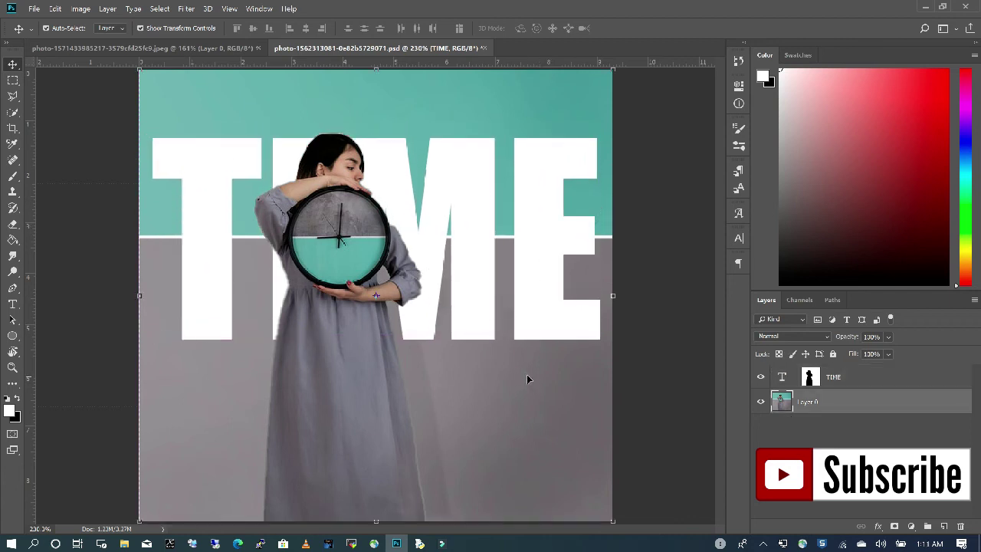
Fine-tune the position of the TIME text alone, keeping its layer mask aligned with the woman
drag(211, 274, 213, 262)
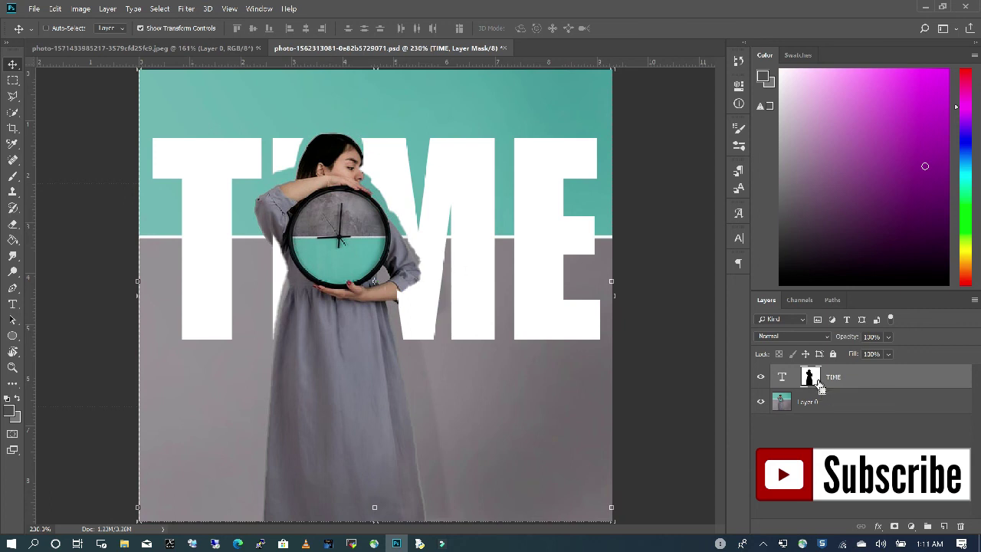
key(ctrl+z)
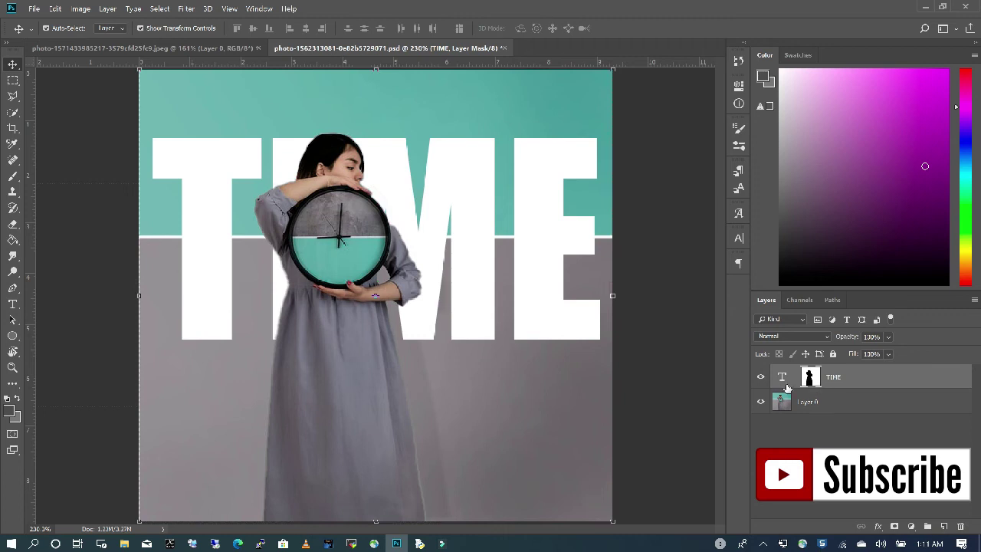
click(782, 377)
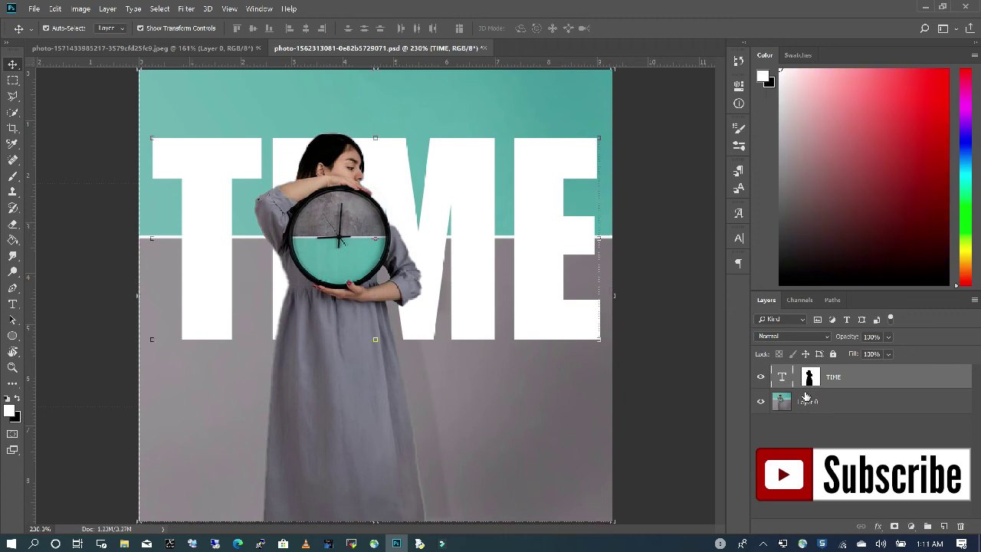
drag(529, 265, 548, 275)
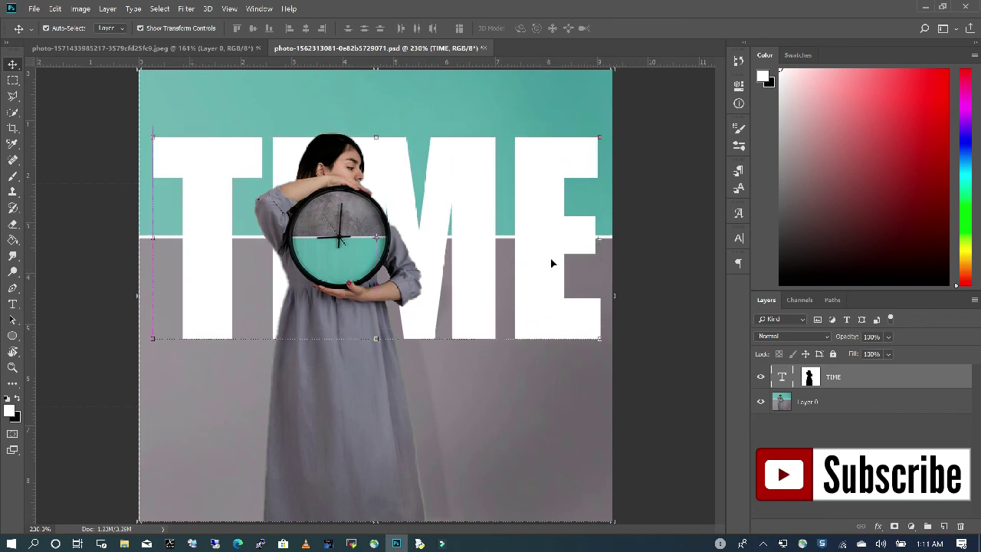
click(565, 366)
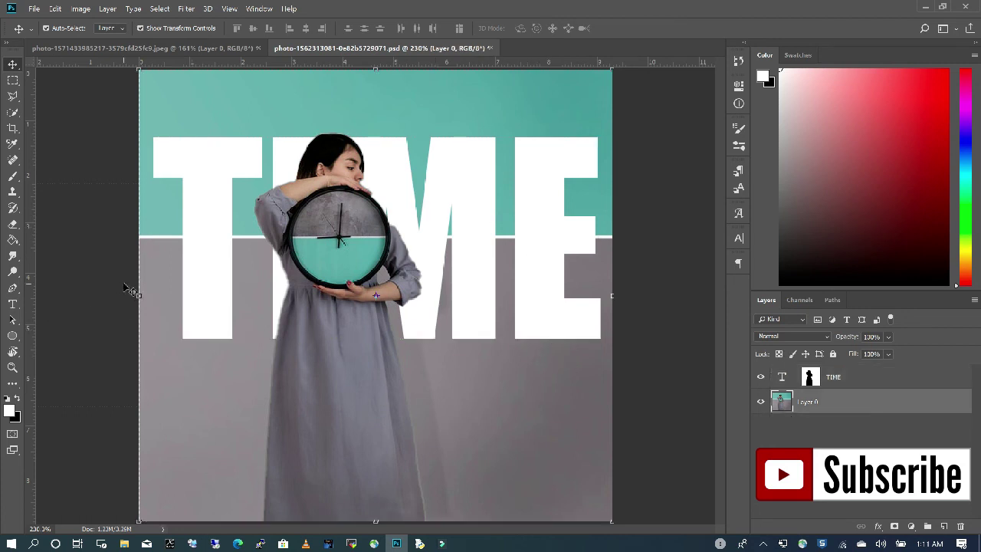
Add the white Impact text WHAT IS THE at 72 pt and place it above TIME, flush with the first letter
click(13, 303)
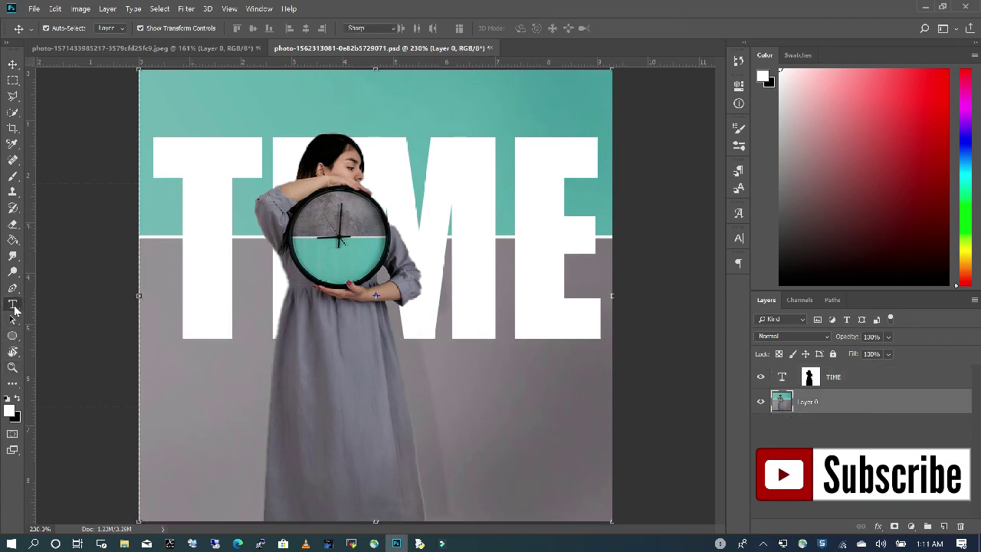
click(212, 468)
click(315, 28)
click(301, 185)
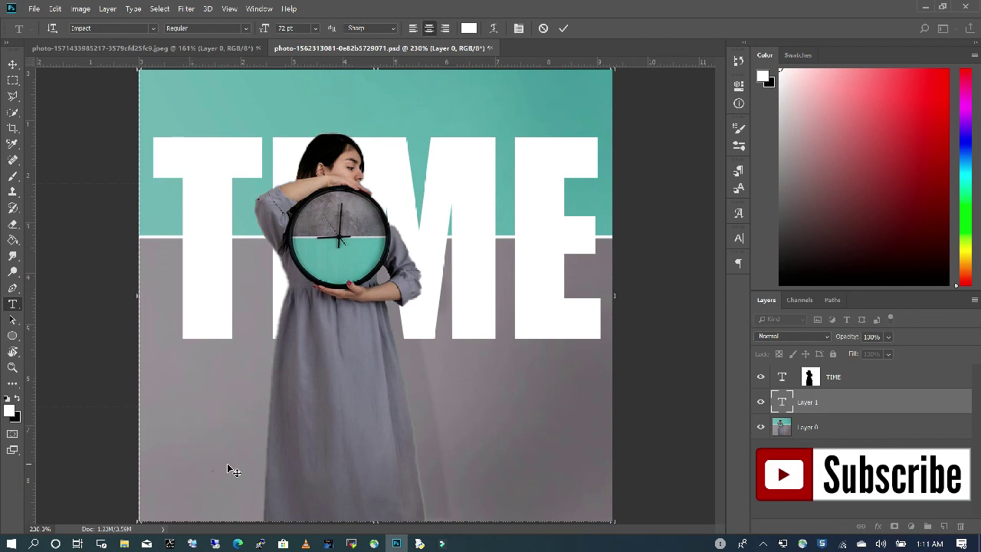
text(WHA)
text(T IS THE)
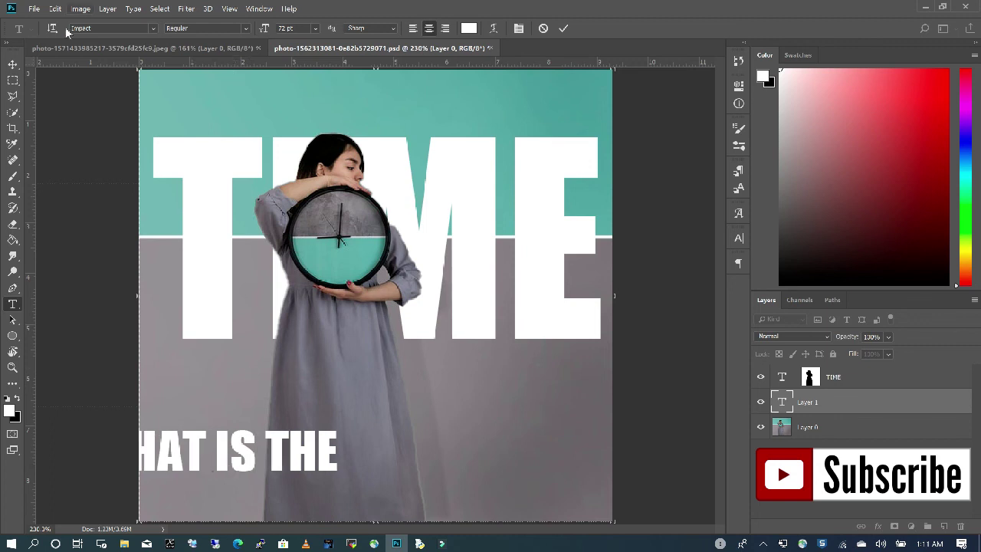
click(12, 64)
drag(305, 464, 372, 117)
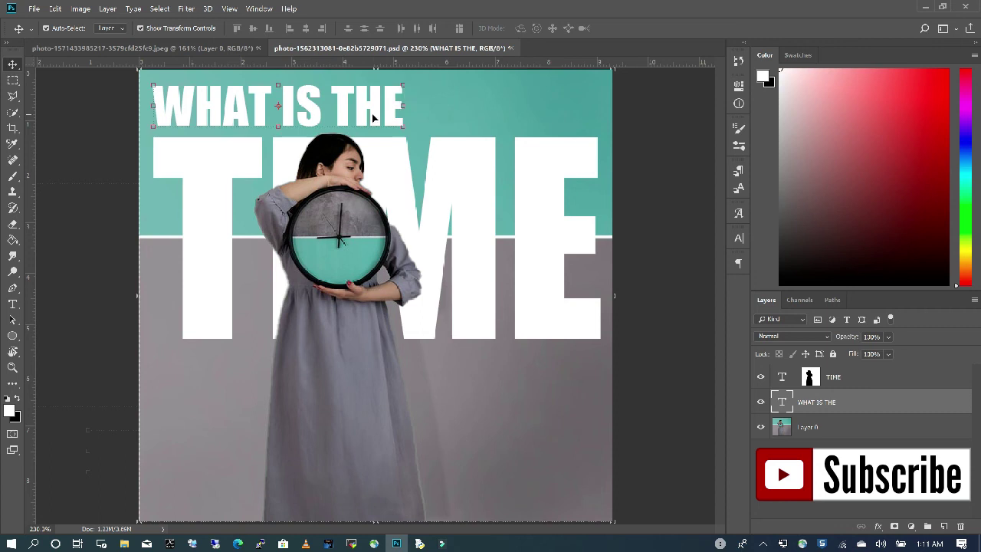
Change the colour of the WHAT IS THE text to black
click(12, 303)
drag(390, 107, 94, 101)
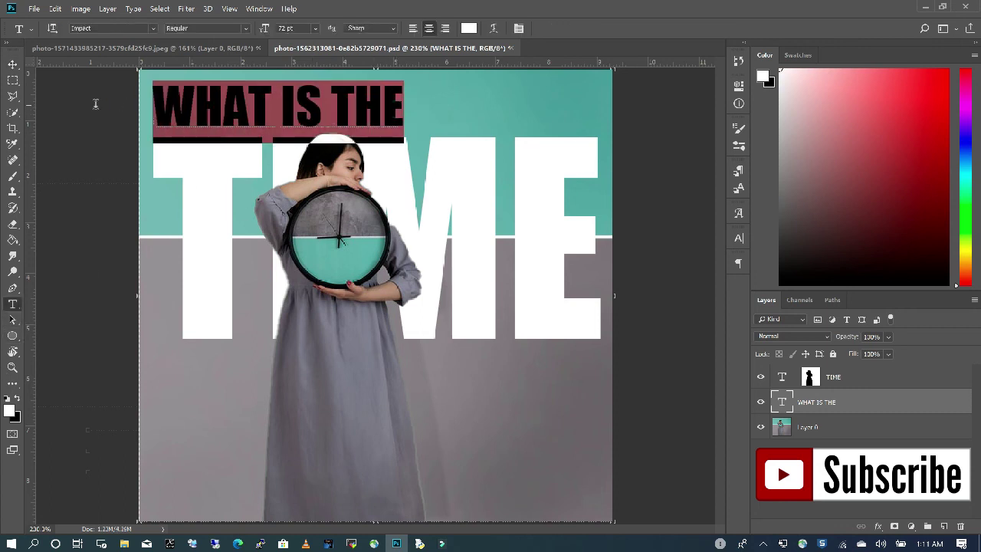
click(18, 399)
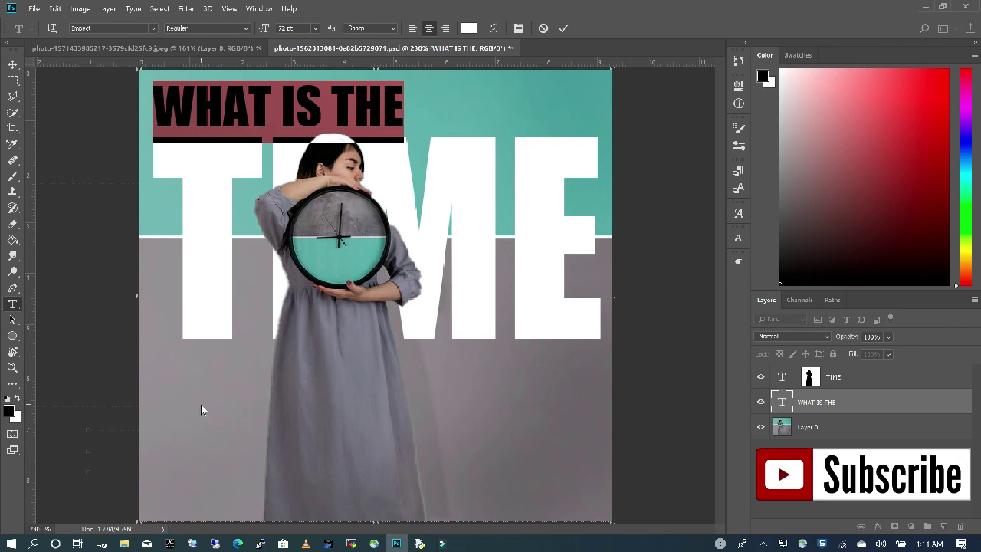
click(518, 338)
key(alt+BackSpace)
key(alt+bracketright)
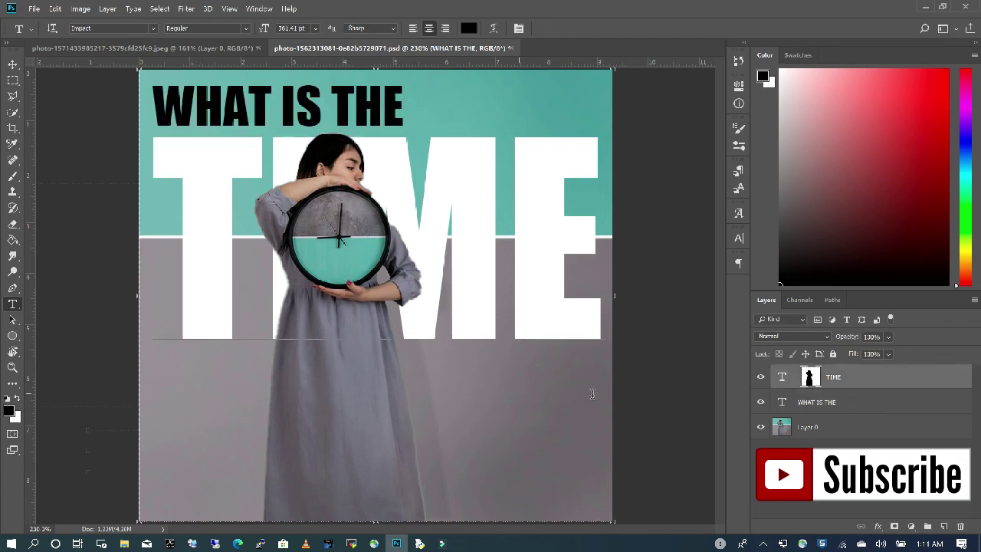
click(687, 411)
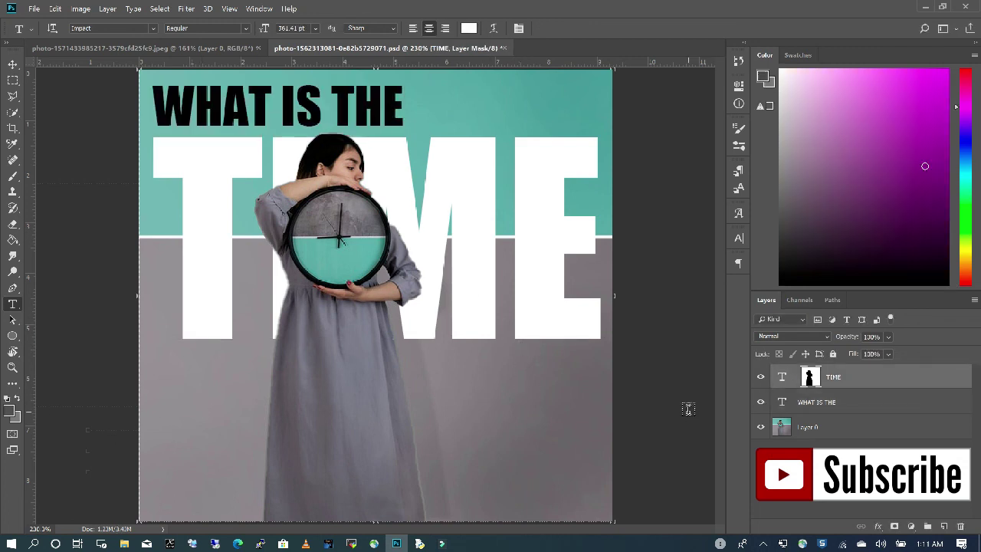